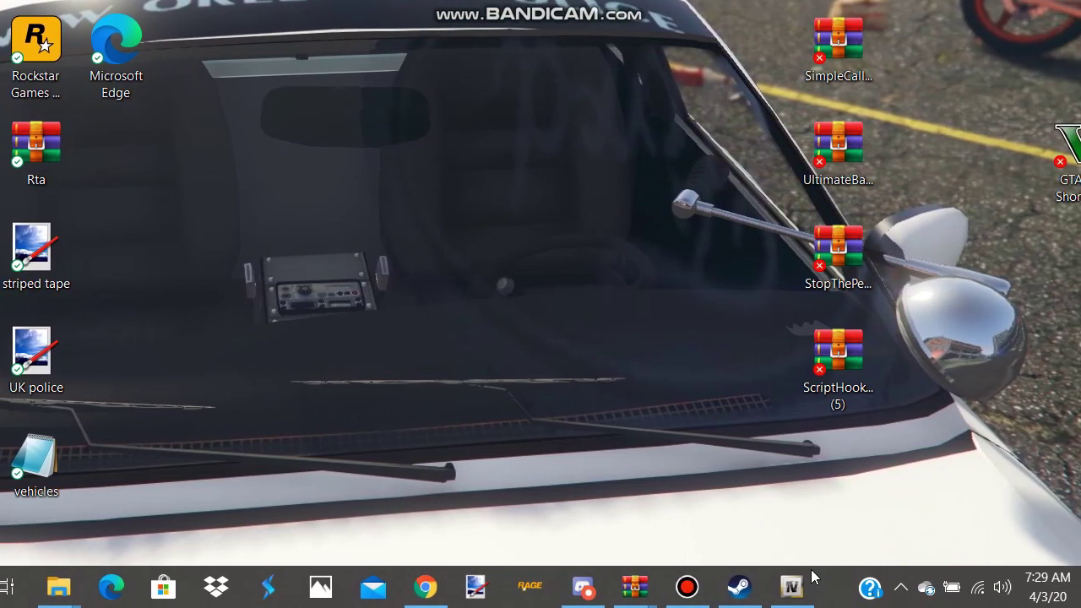
Turn on OpenIV edit mode for the GTA V folder, then return to LCPDFR.com in Chrome
left_click(943, 598)
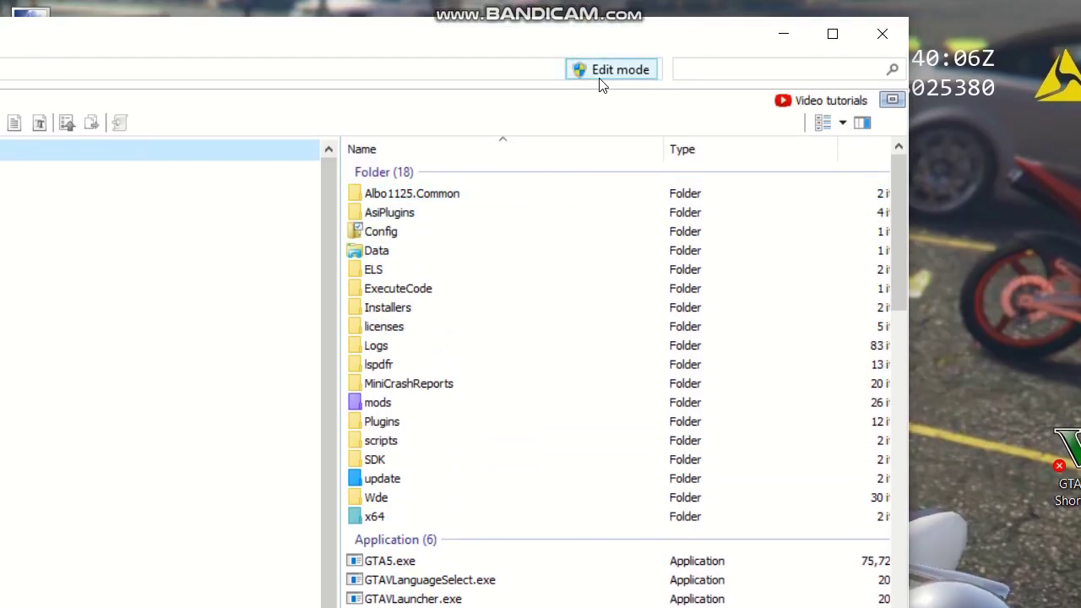
left_click(601, 78)
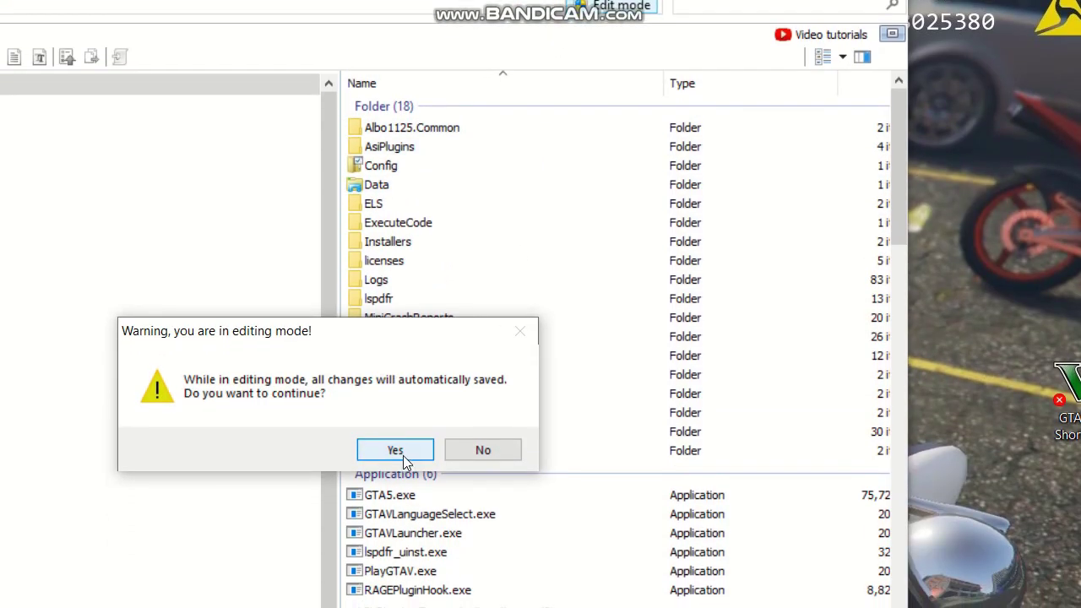
left_click(397, 452)
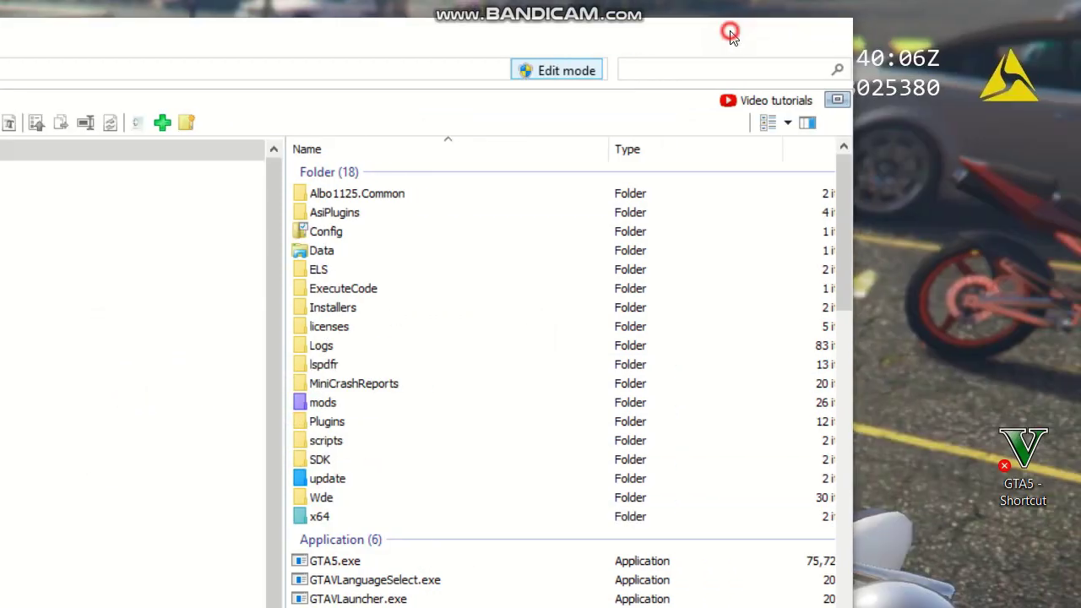
left_click(731, 35)
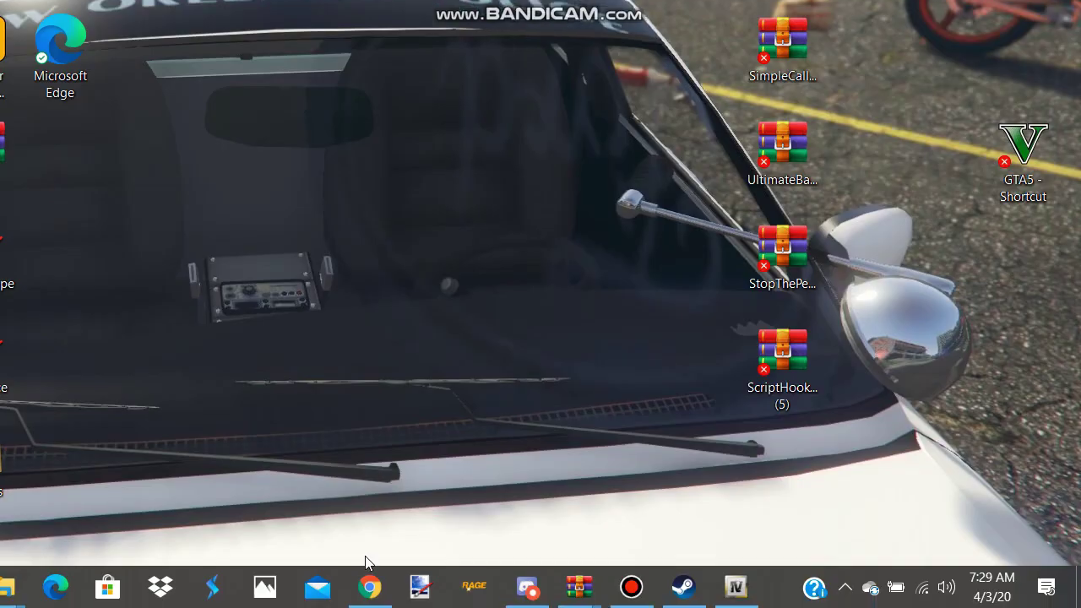
left_click(373, 575)
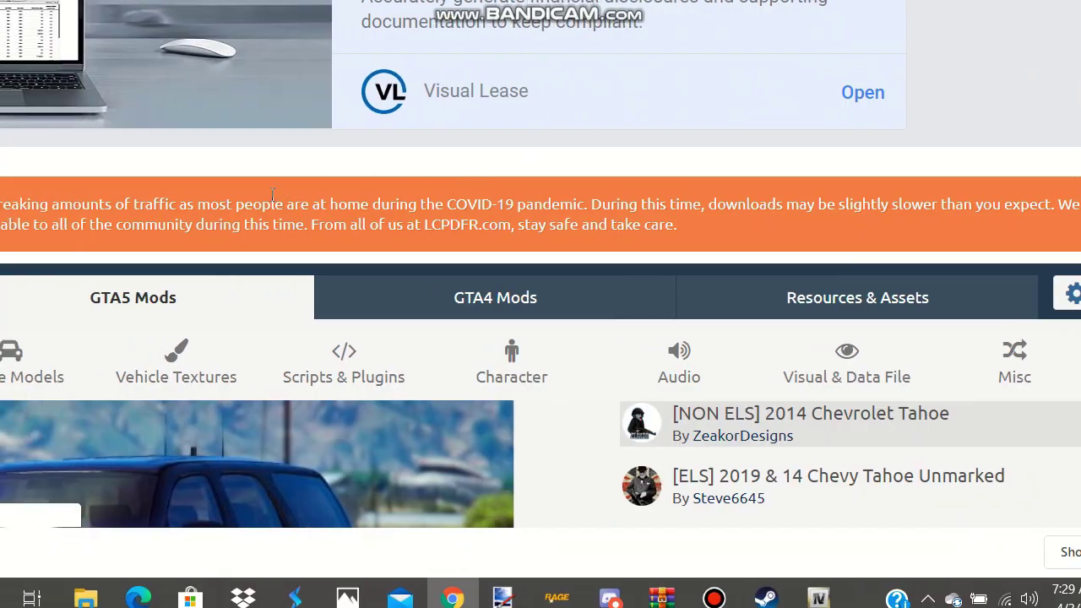
Open LCPDFR.com's GTA5 Vehicle Models category and scroll through its police car packs
scroll(272, 200, "down", 3)
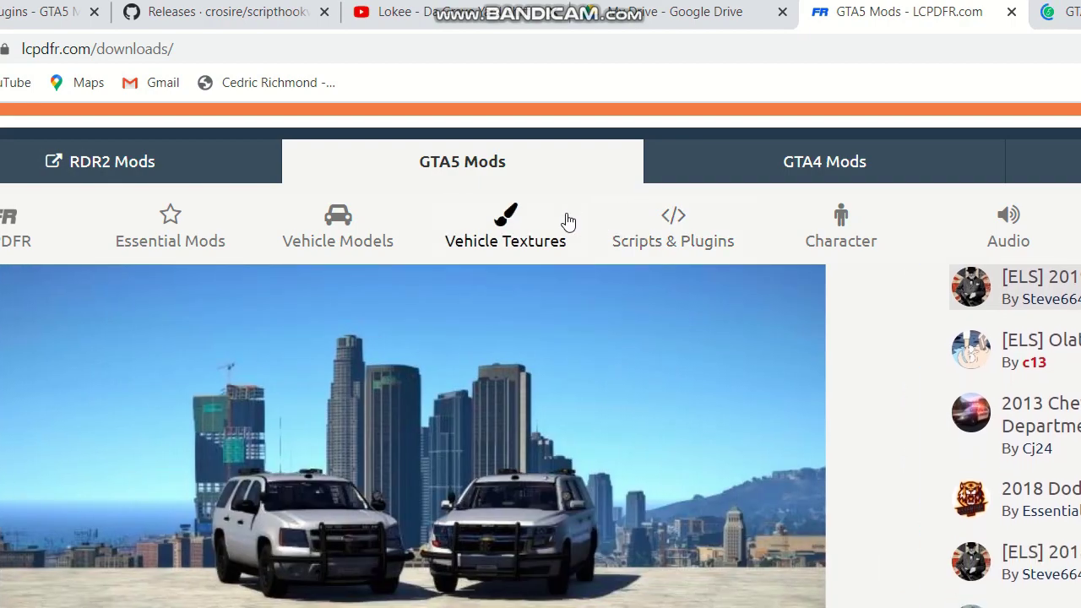
left_click(370, 235)
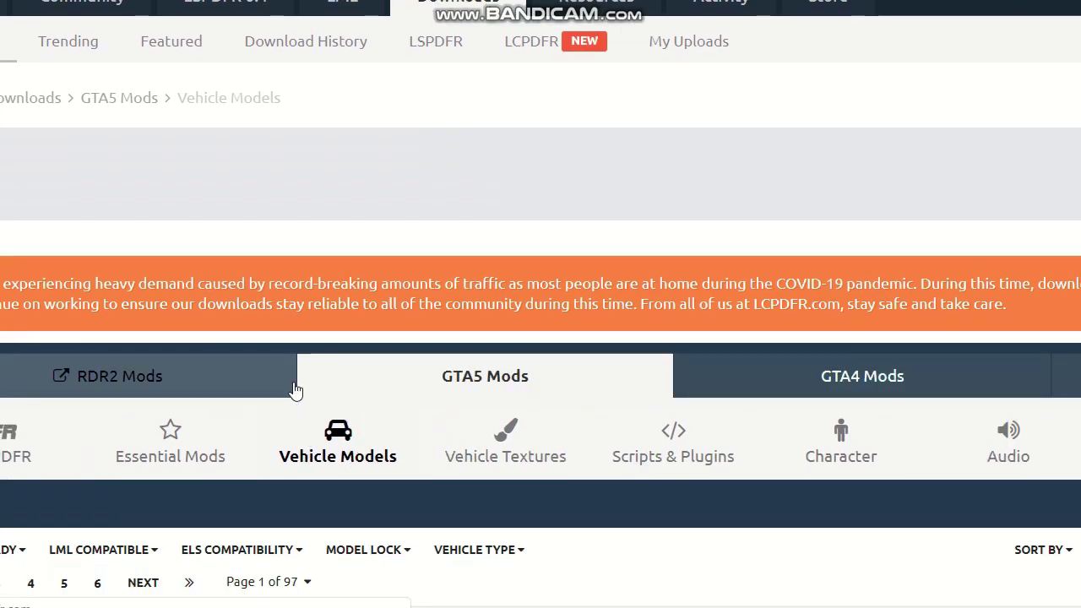
scroll(295, 380, "down", 5)
scroll(289, 203, "down", 10)
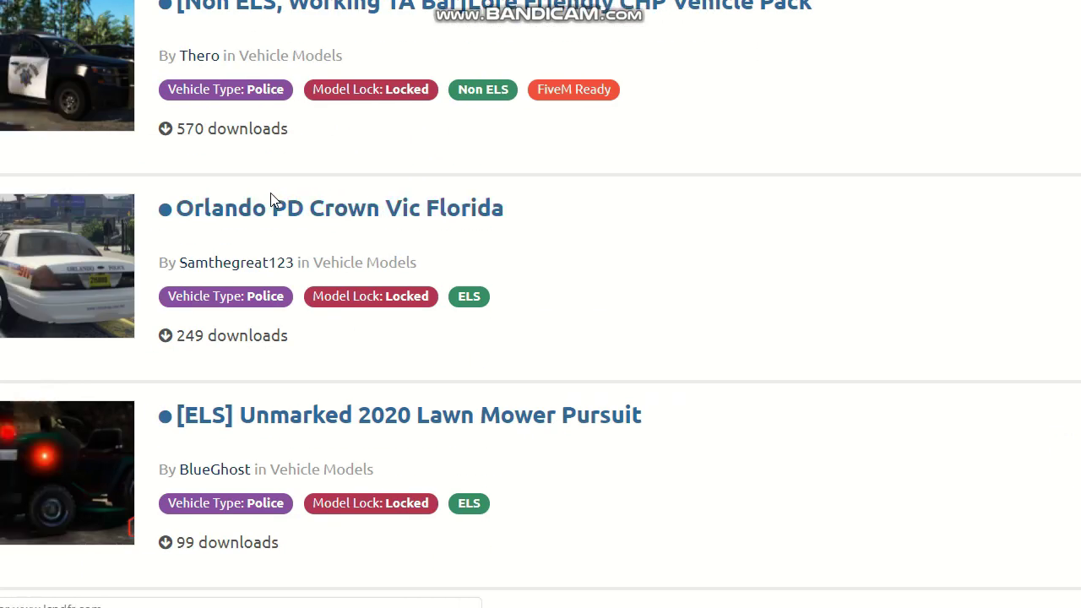
scroll(310, 163, "down", 15)
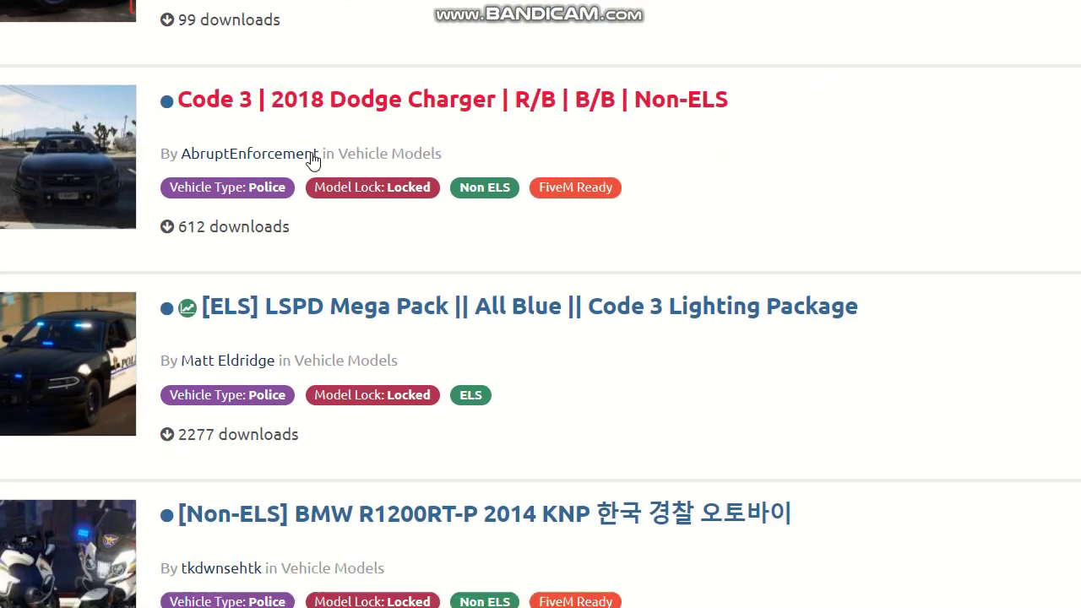
scroll(313, 160, "down", 12)
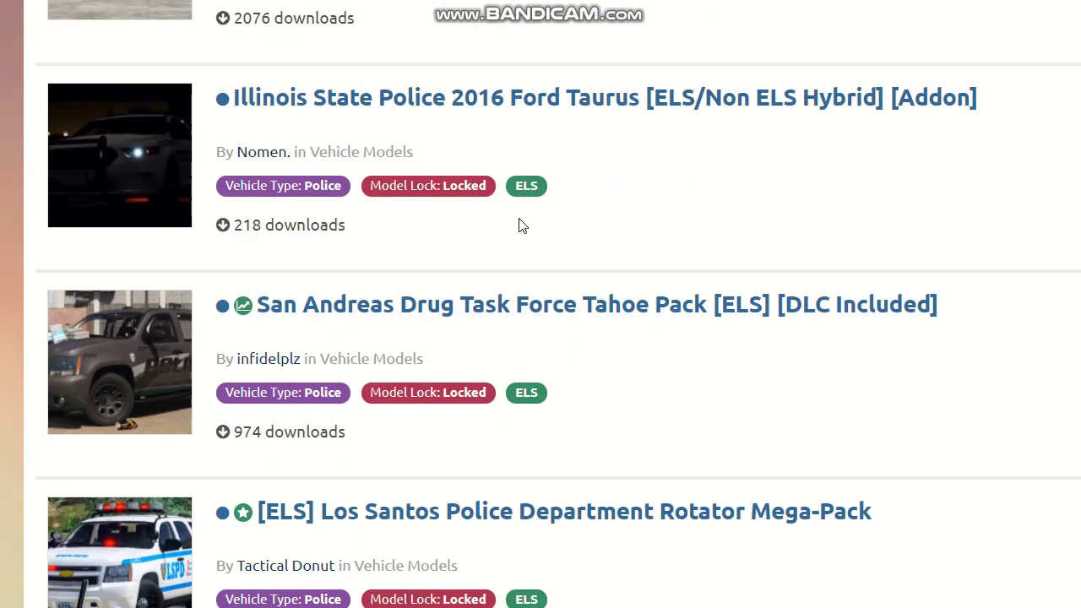
scroll(729, 270, "up", 20)
scroll(763, 259, "up", 20)
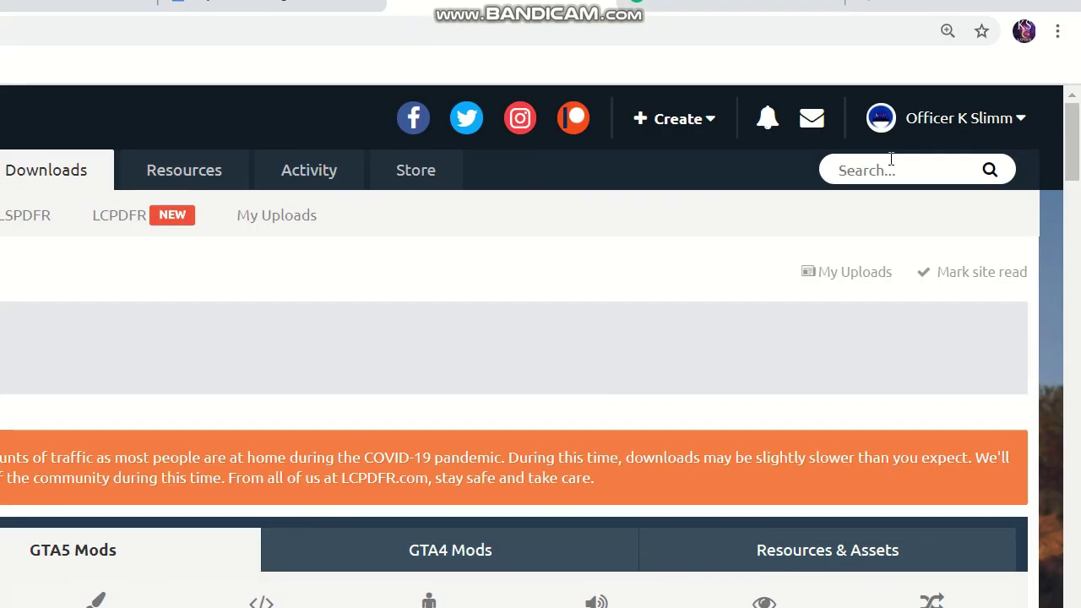
left_click(891, 167)
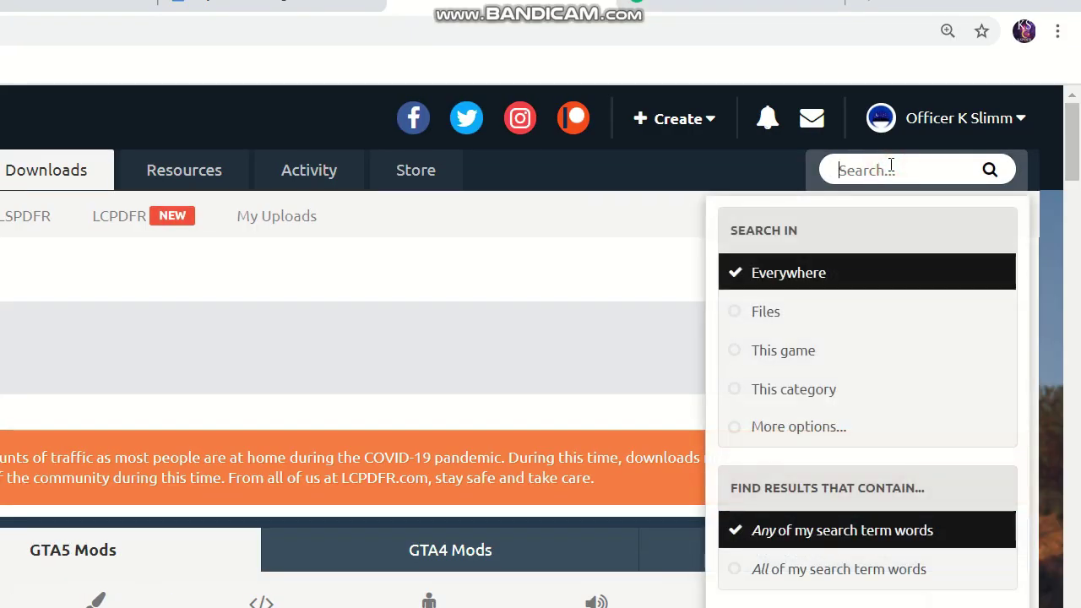
Search LCPDFR.com for 'chicago police' and scroll through the results
type("chicag")
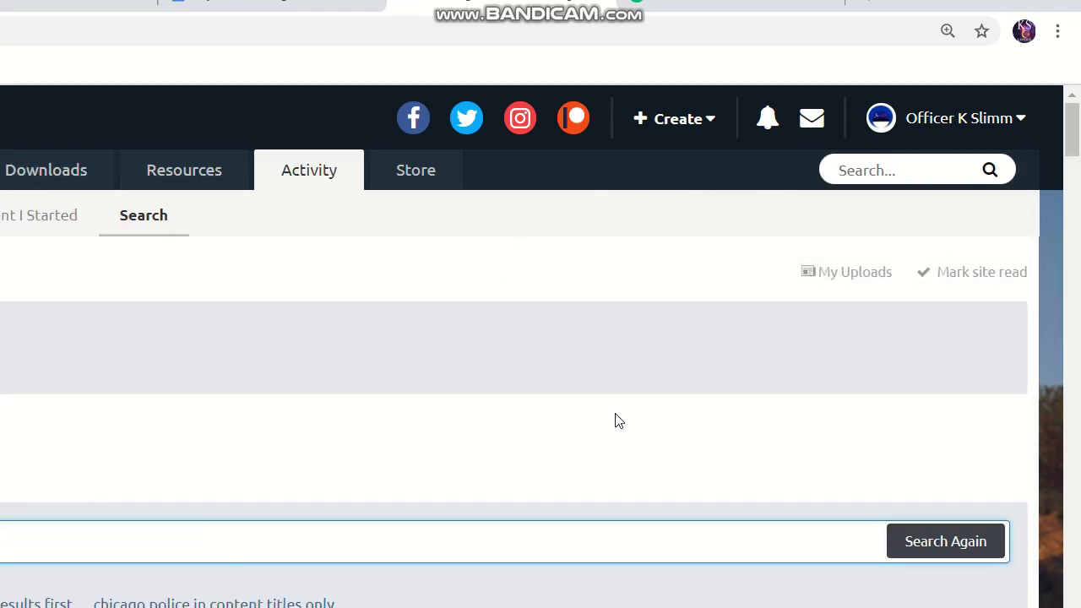
scroll(272, 395, "down", 4)
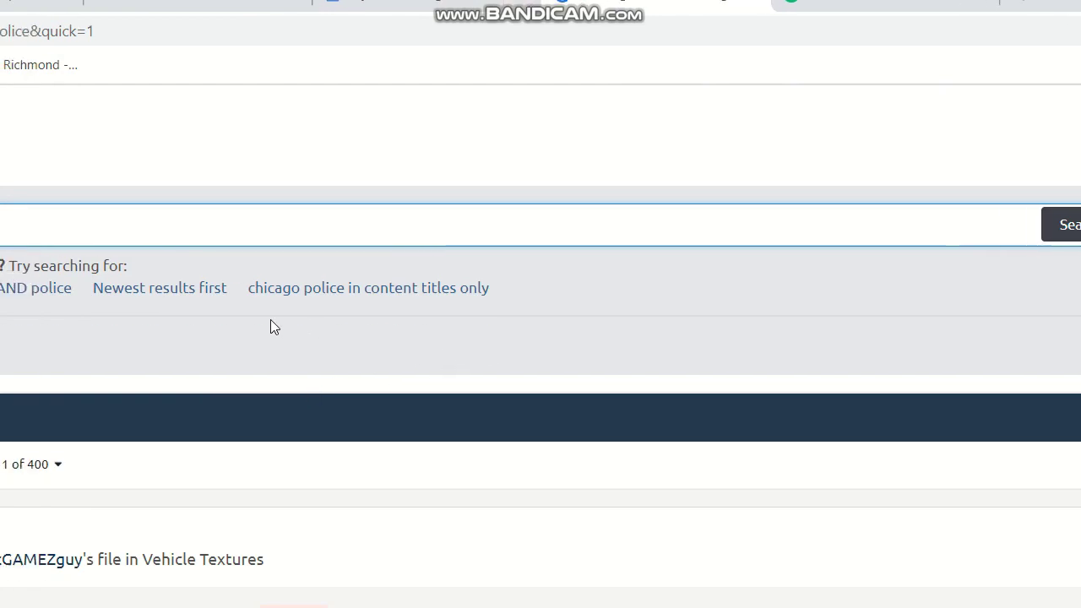
scroll(1072, 244, "up", 4)
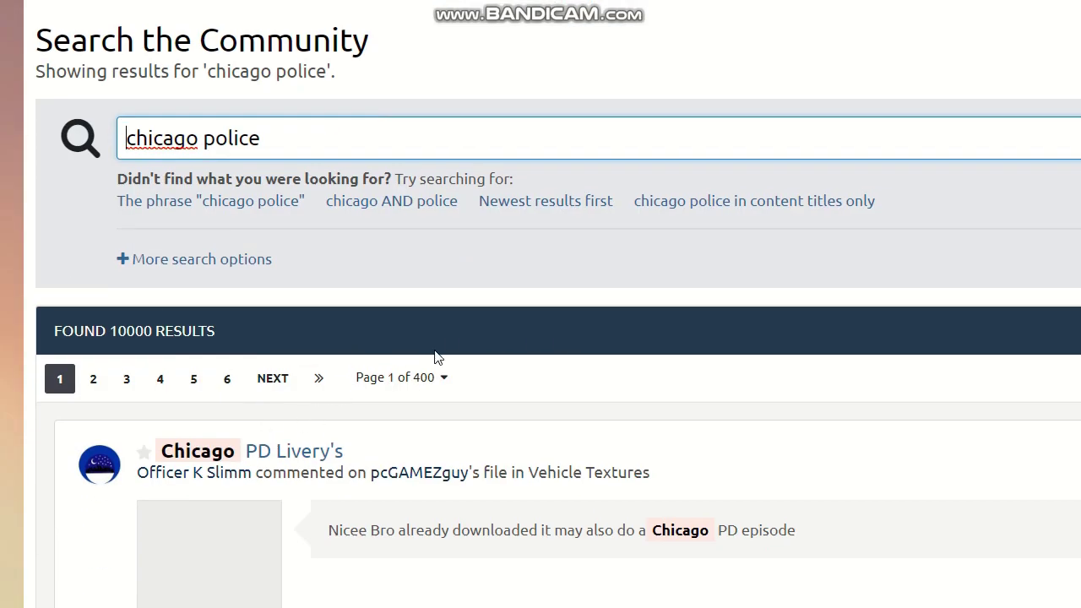
scroll(437, 358, "down", 5)
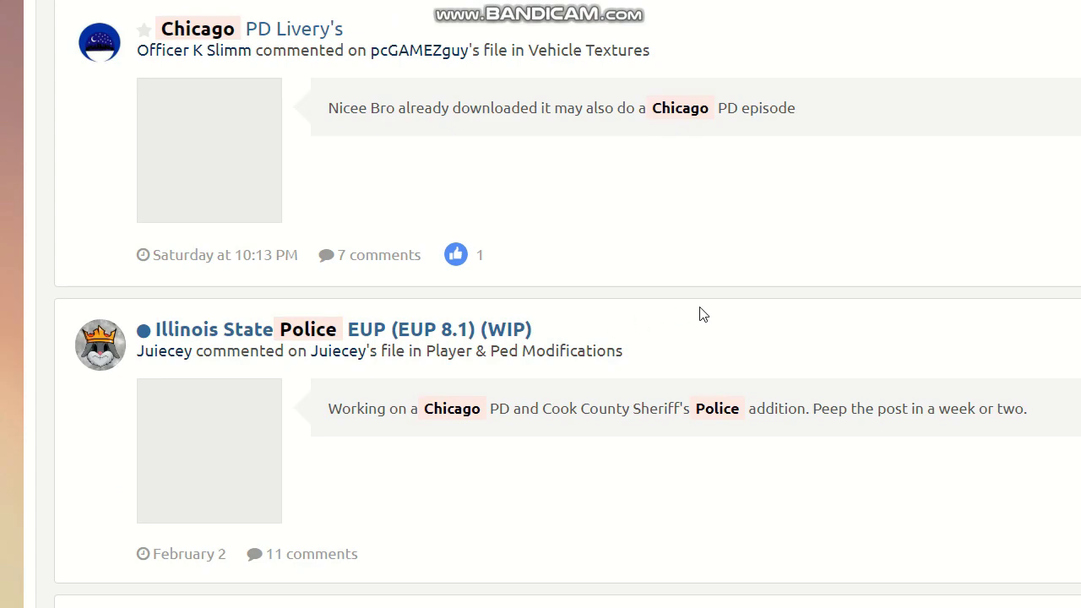
scroll(475, 222, "up", 3)
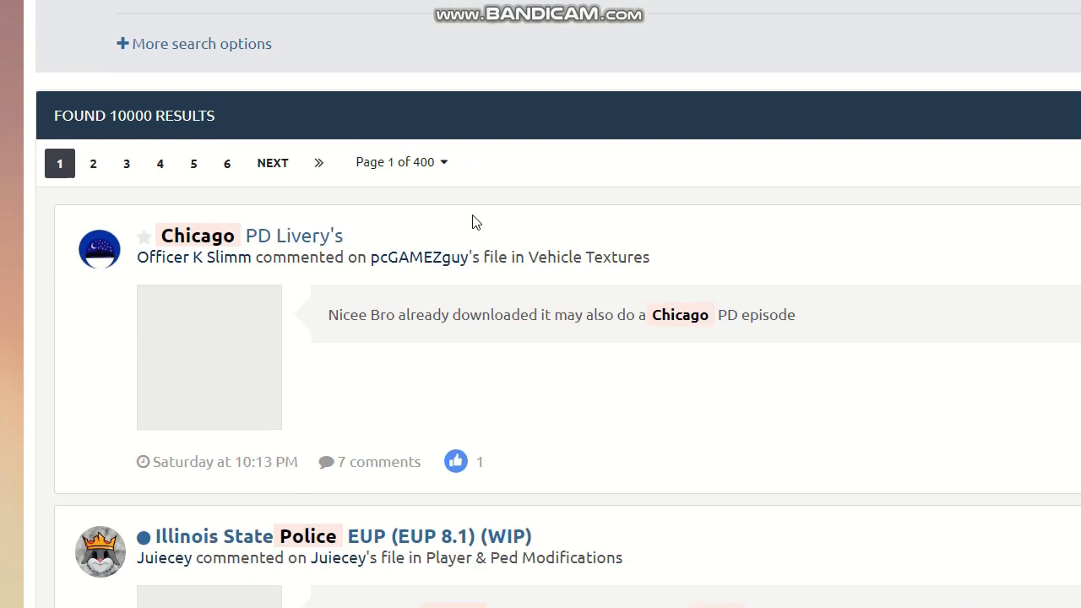
scroll(473, 222, "down", 3)
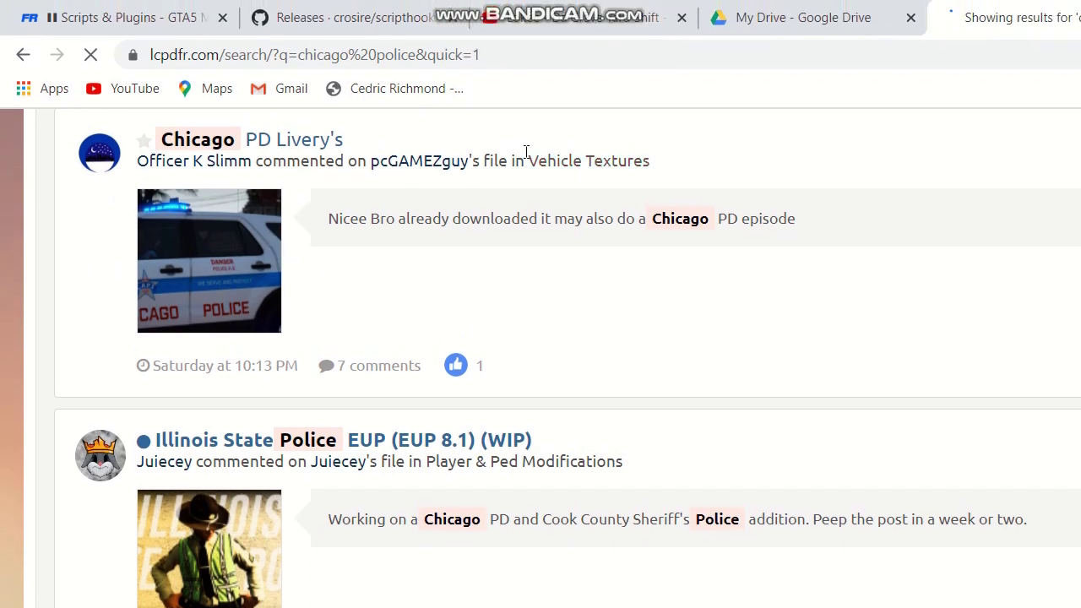
Highlight the Vehicle Textures category name, then keep scrolling down the Chicago results
left_click_drag(527, 159, 690, 160)
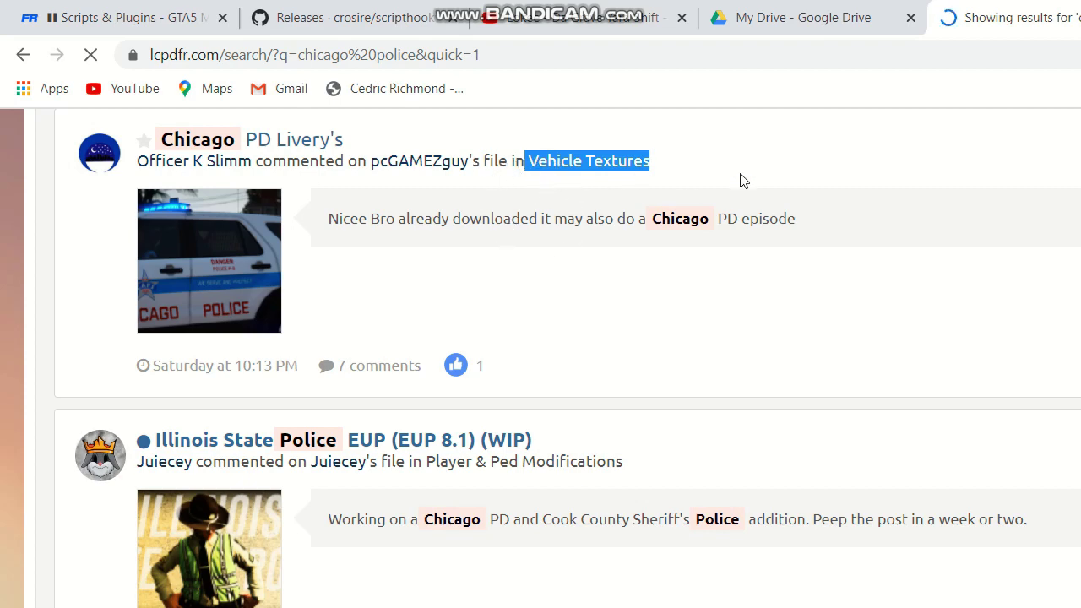
scroll(666, 193, "up", 11)
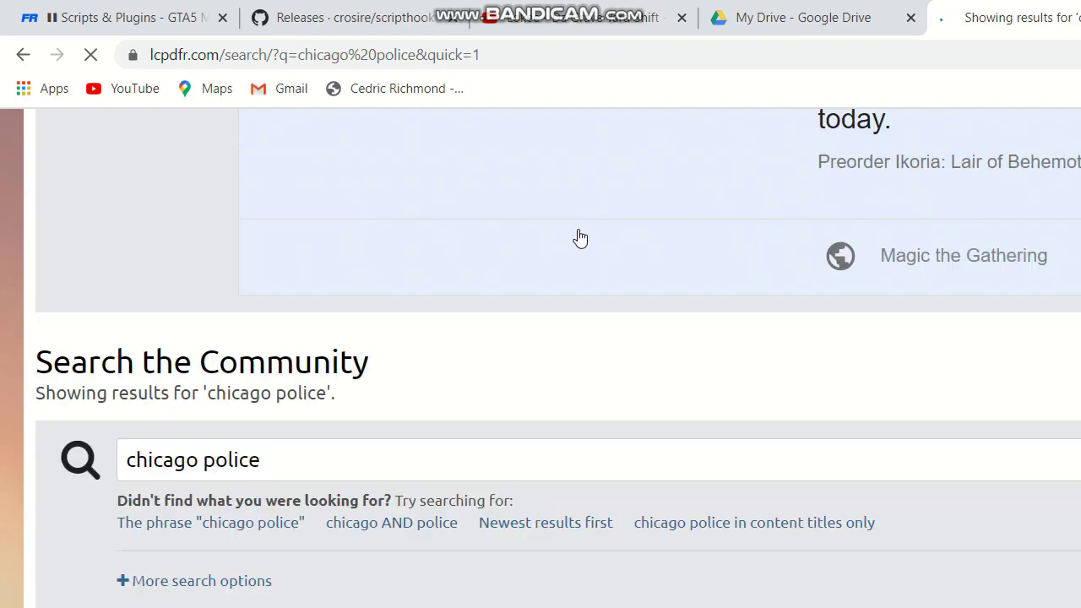
scroll(574, 258, "down", 6)
scroll(552, 334, "down", 3)
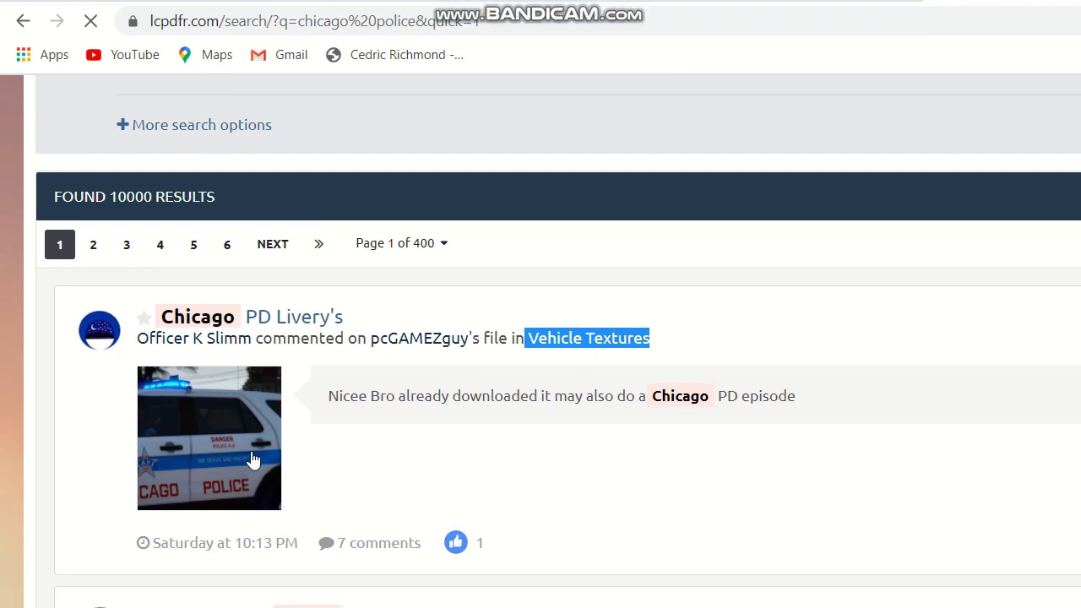
left_click(478, 297)
scroll(417, 330, "down", 6)
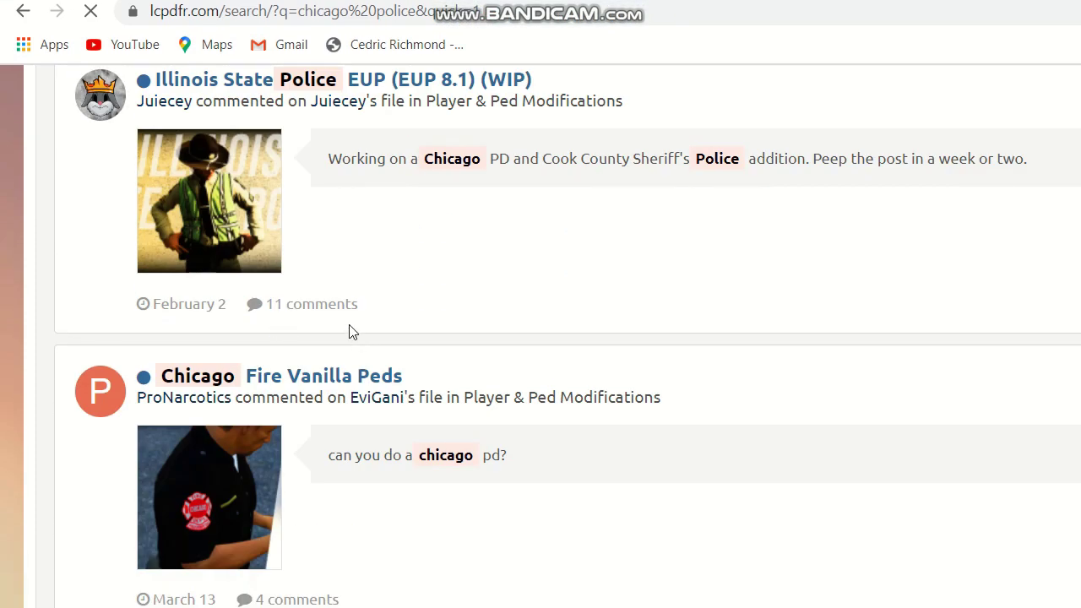
scroll(352, 331, "down", 5)
scroll(348, 330, "down", 4)
scroll(380, 293, "down", 4)
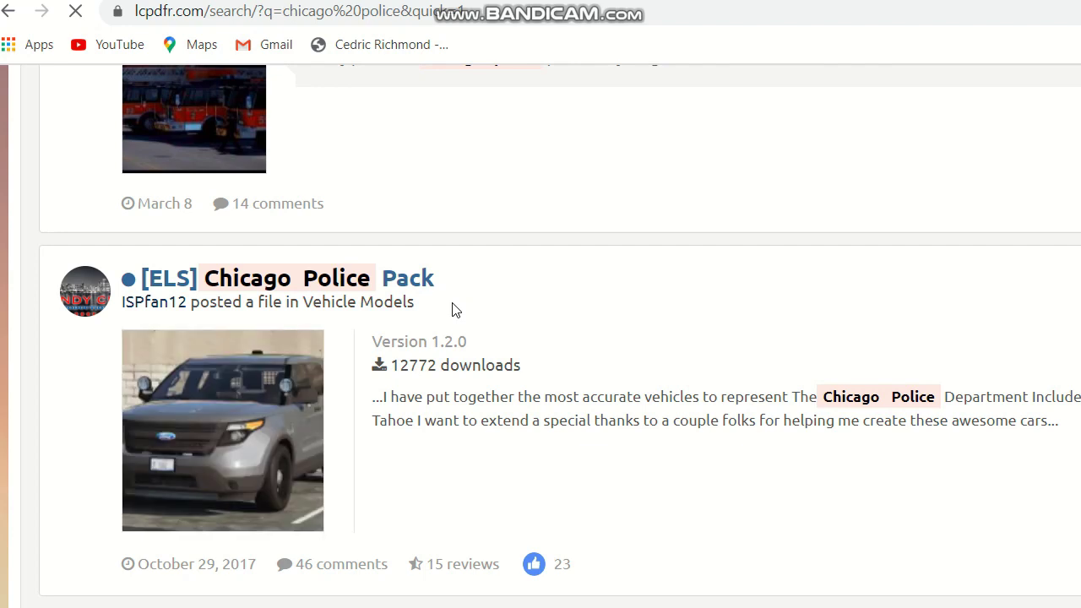
Scan the Chicago results, highlighting category names, until the [ELS] Chicago Police Pack appears
left_click_drag(446, 312, 302, 313)
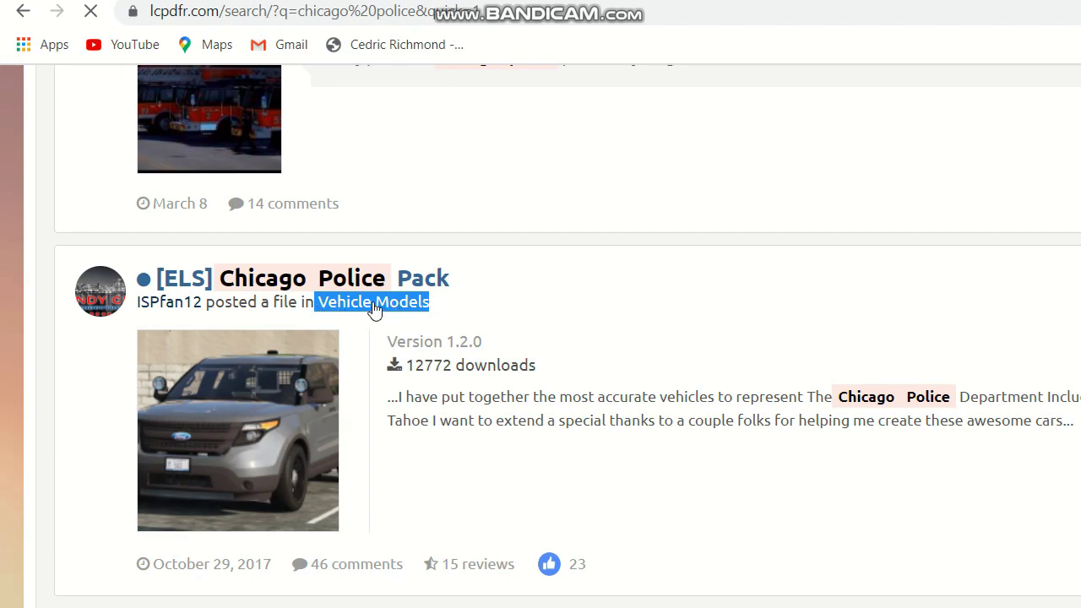
scroll(414, 391, "down", 10)
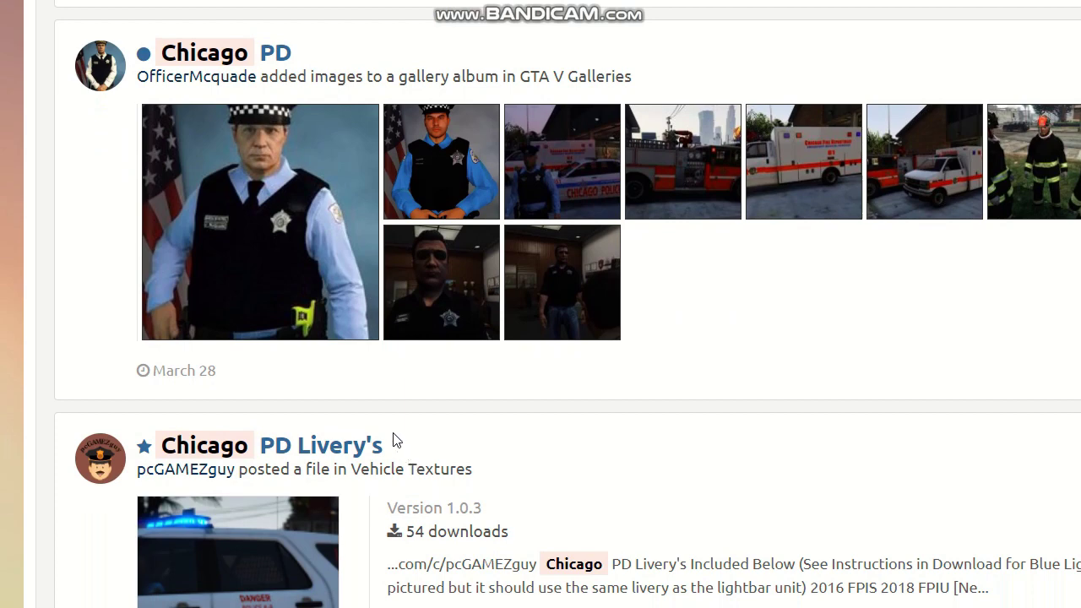
scroll(302, 429, "down", 3)
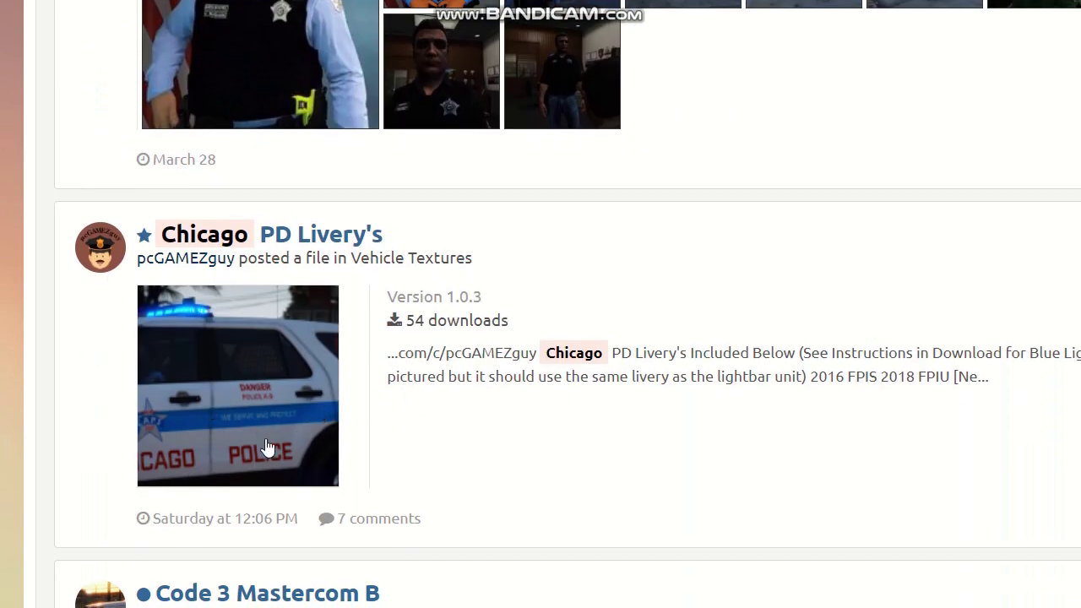
left_click_drag(478, 258, 347, 257)
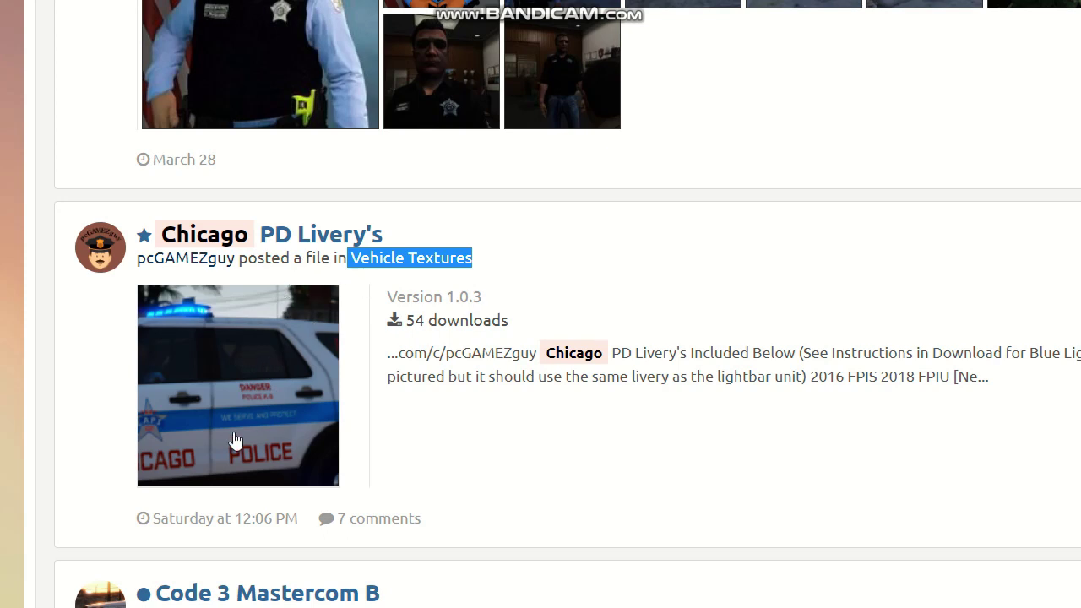
left_click(489, 256)
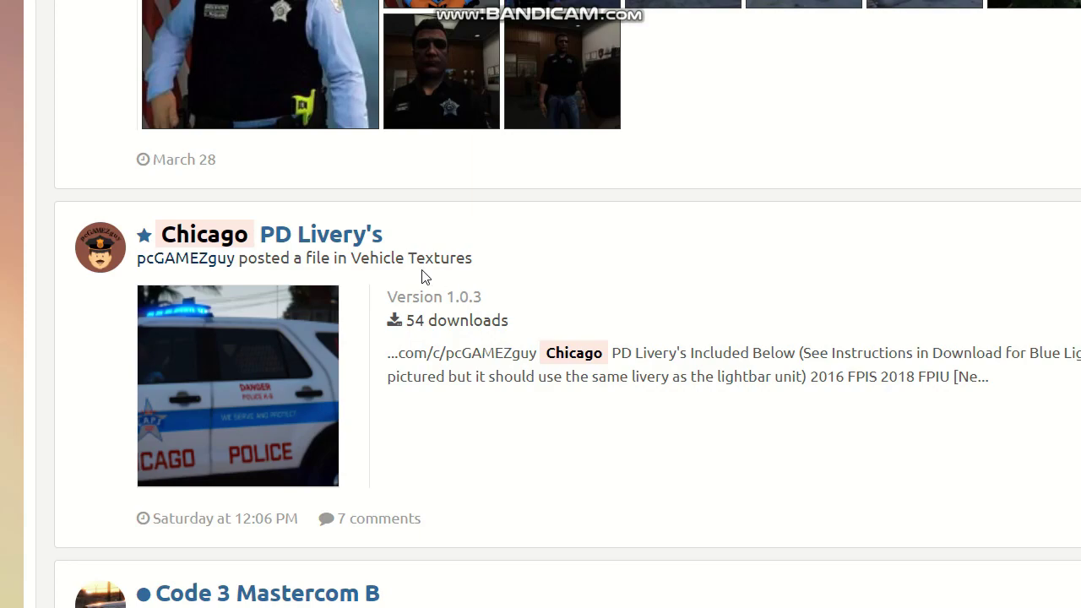
scroll(479, 268, "up", 3)
scroll(476, 376, "down", 2)
left_click_drag(477, 372, 353, 355)
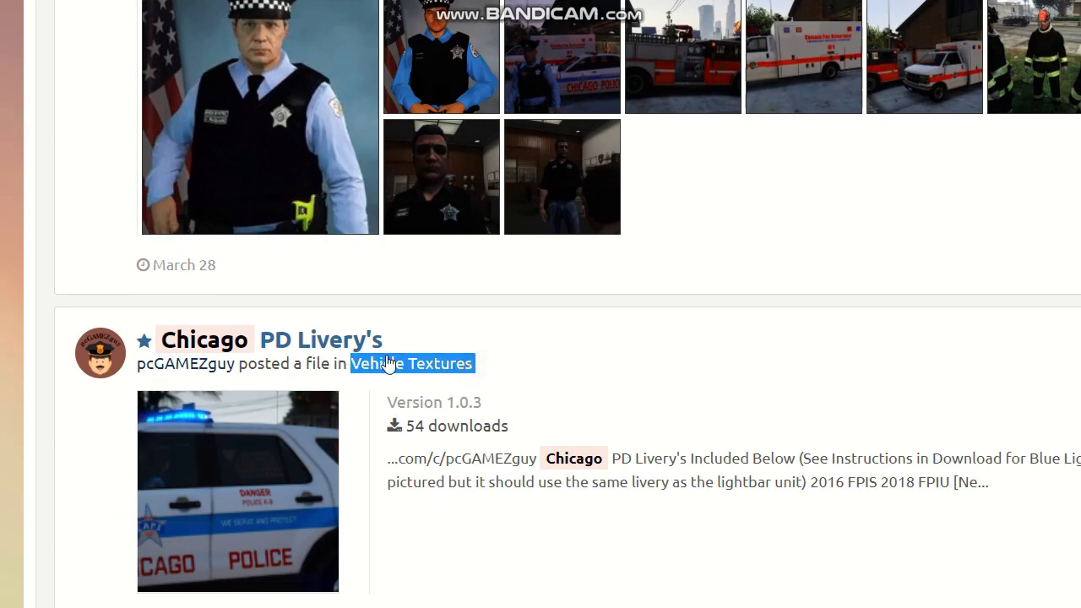
scroll(387, 371, "up", 15)
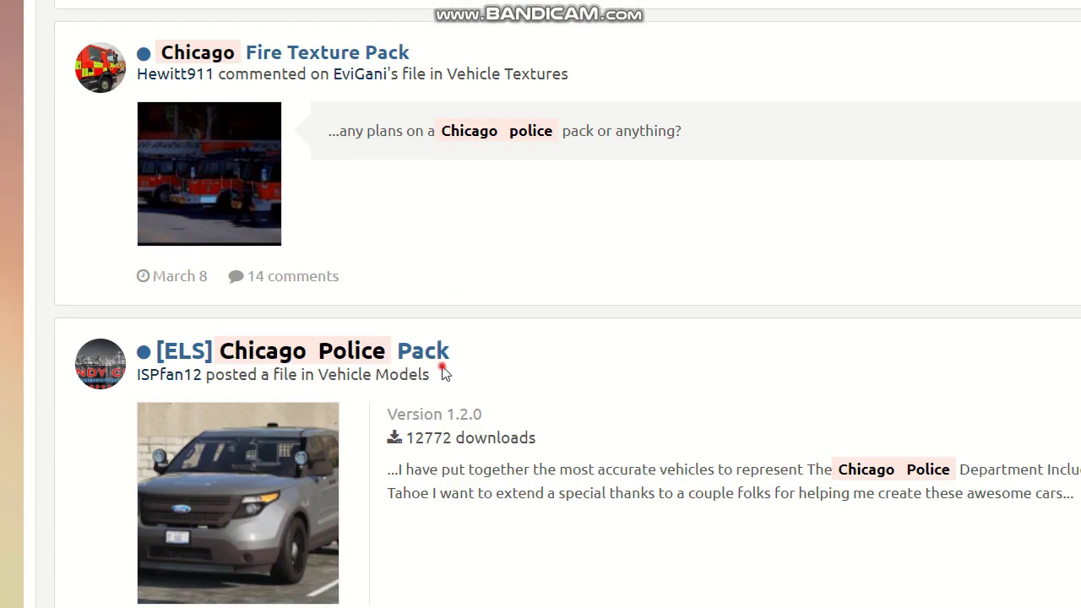
left_click_drag(444, 371, 328, 374)
left_click(525, 373)
Open the [ELS] Chicago Police Pack 1.2.0 page and highlight its author credit line
left_click(357, 363)
scroll(507, 414, "down", 2)
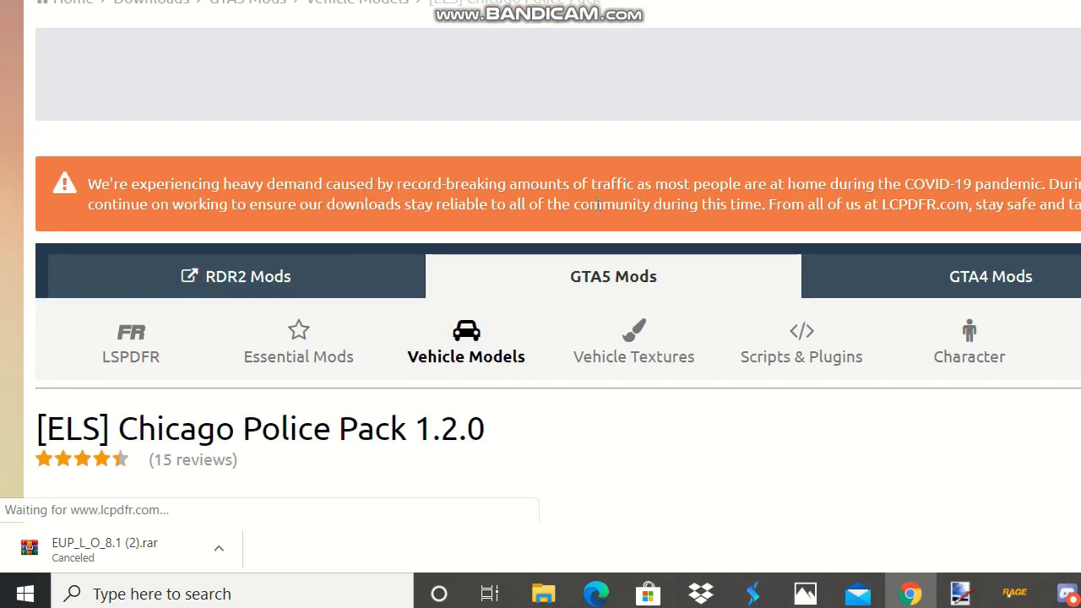
scroll(589, 207, "down", 5)
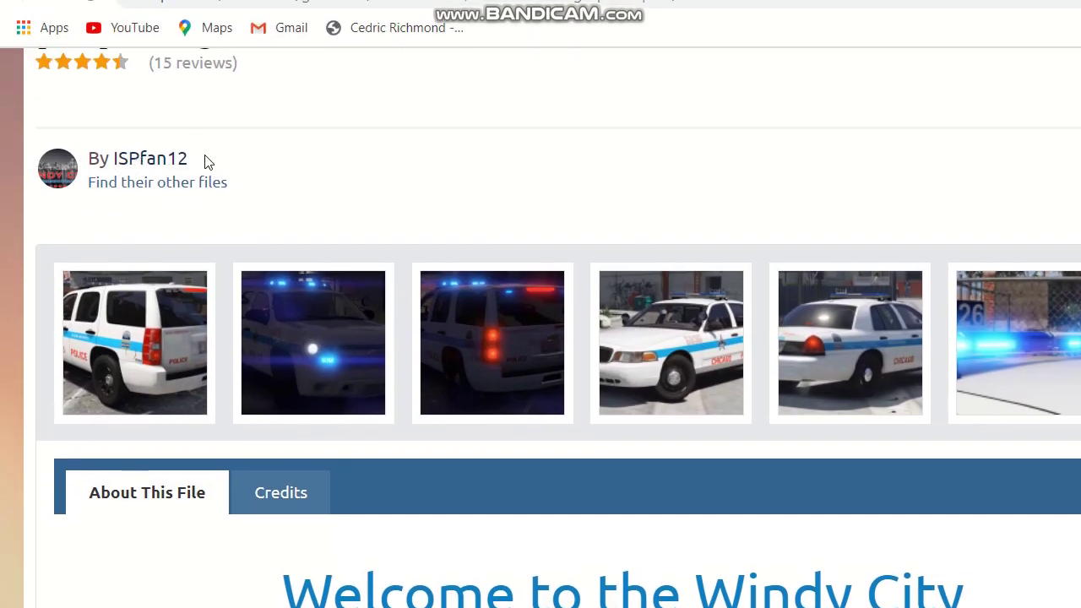
left_click_drag(201, 96, 83, 103)
mouse_move(83, 163)
left_mouse_down()
mouse_move(115, 160)
mouse_move(88, 166)
left_mouse_up()
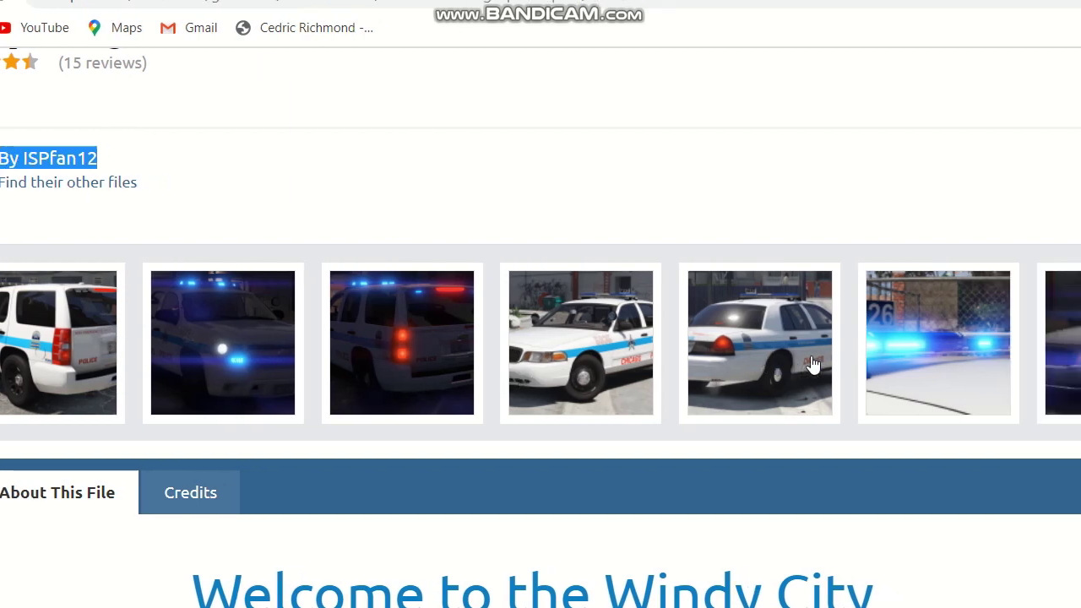
Start the 32.22 MB 'Chicag Police pack pt. 2.7z' download and minimize the browser
scroll(545, 351, "down", 5)
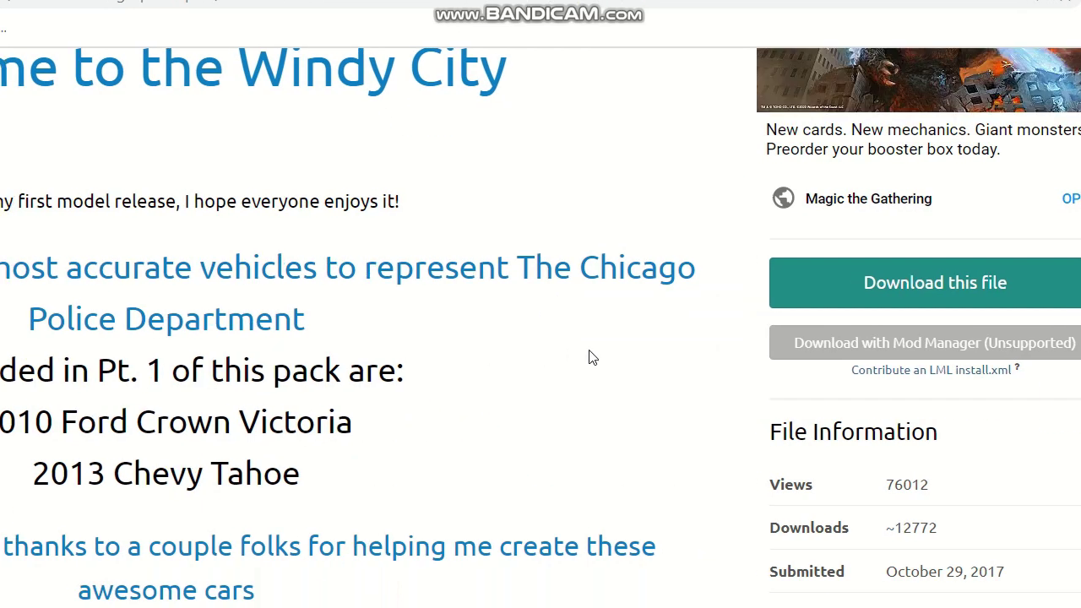
left_click(834, 287)
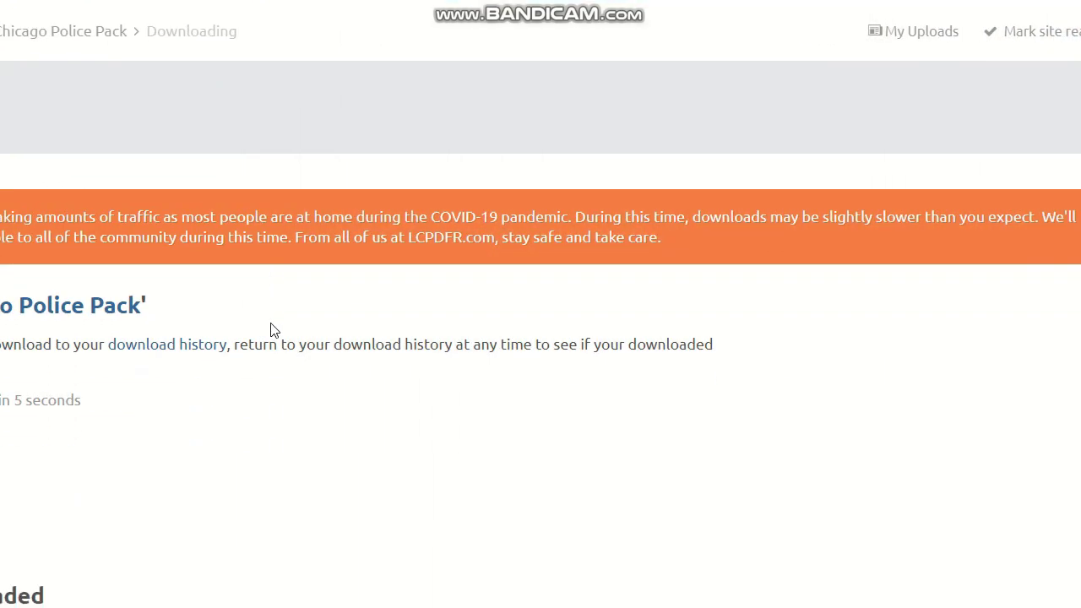
scroll(270, 330, "down", 3)
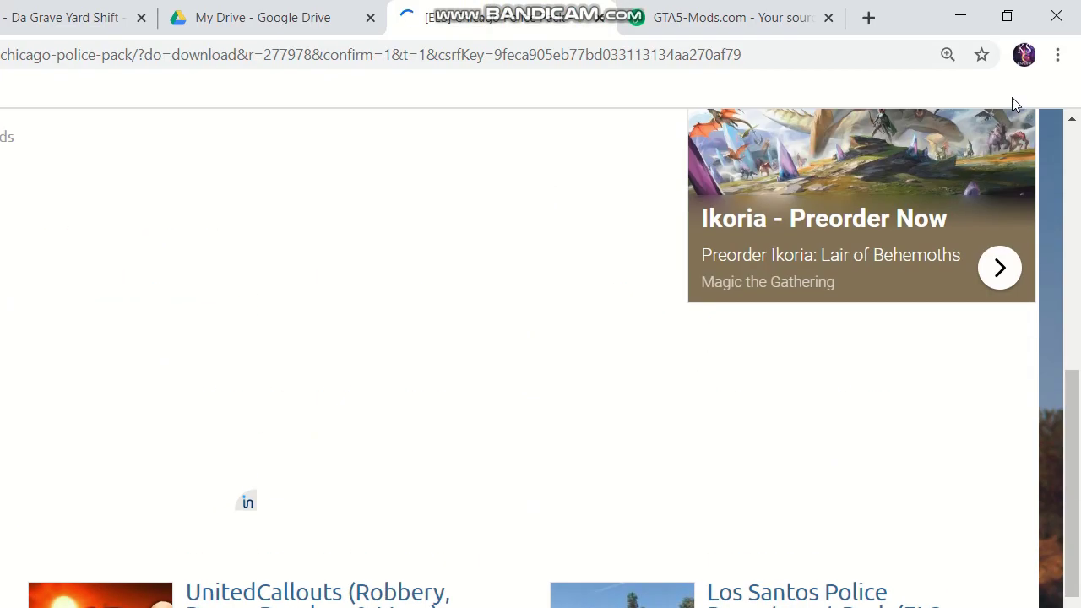
left_click(975, 21)
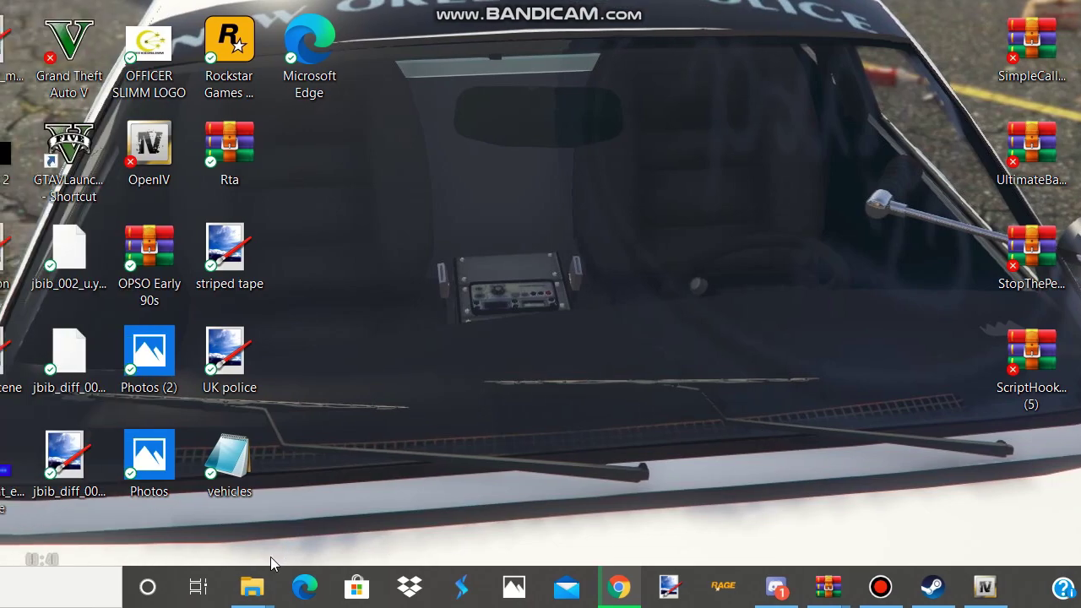
Open File Explorer's Downloads folder and search it for 'nopd'
mouse_move(111, 597)
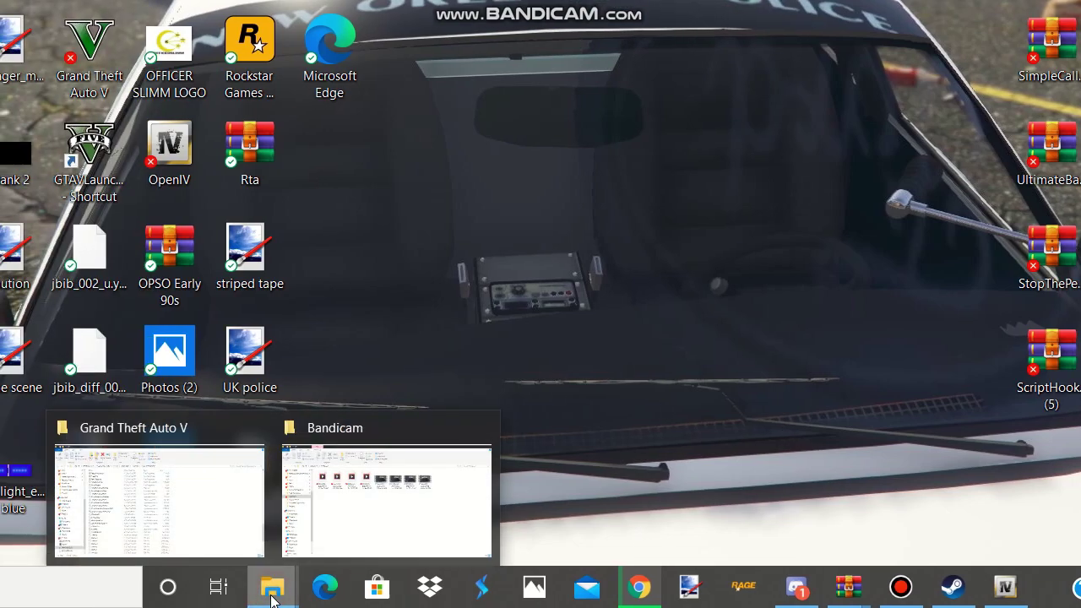
left_click(349, 524)
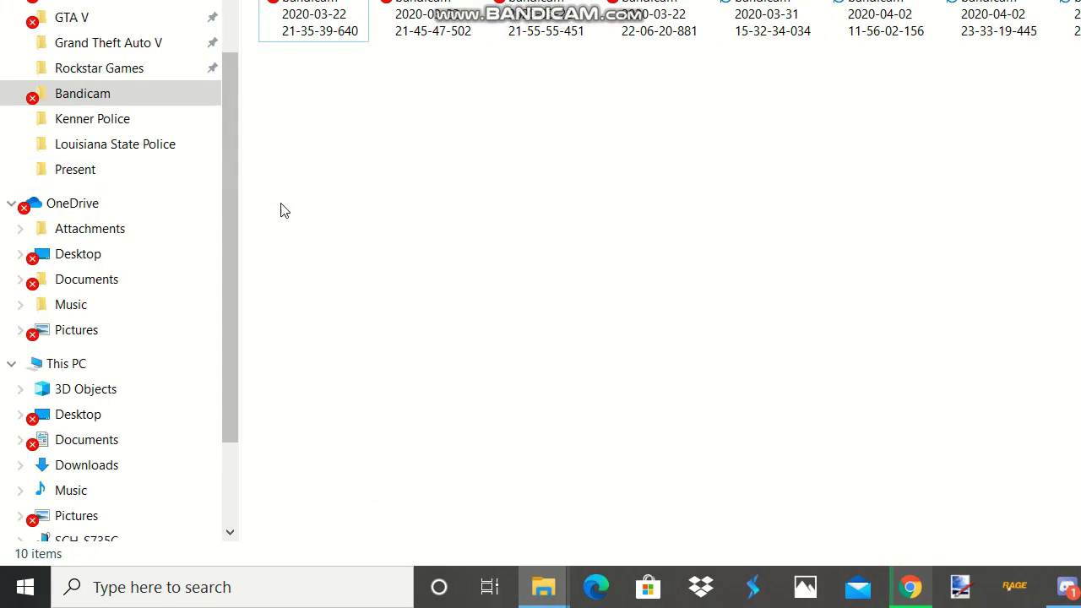
left_click(135, 167)
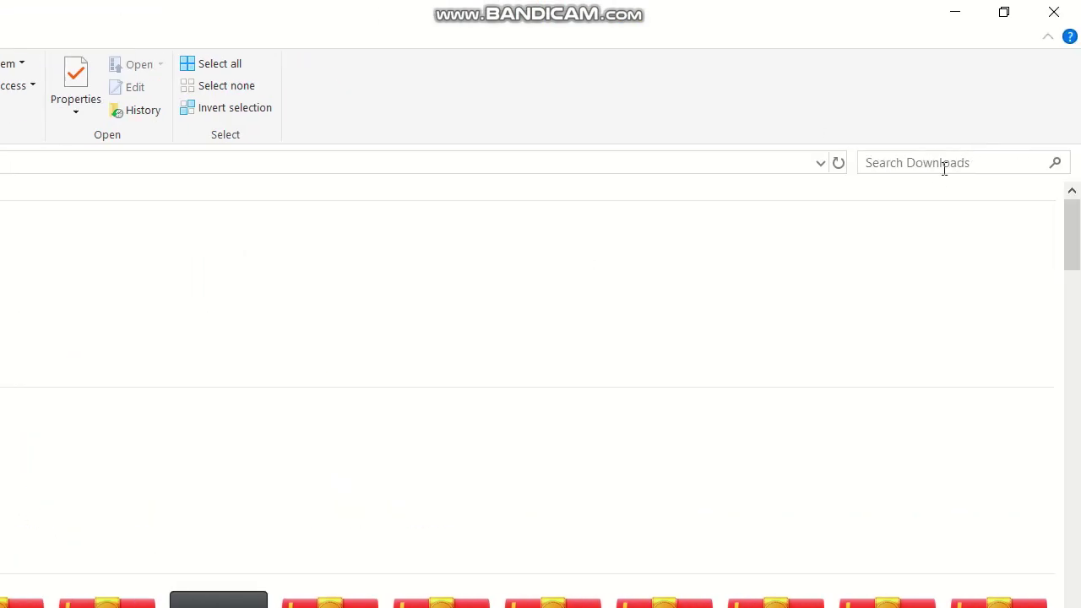
left_click(943, 159)
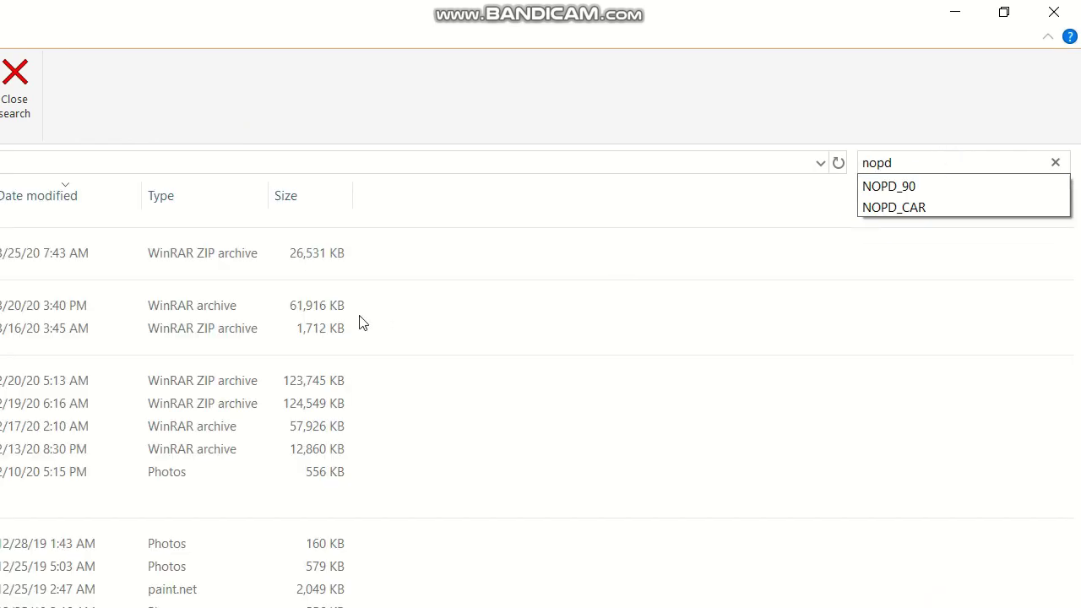
Open the NOPD PACK archive in WinRAR, dismissing the license reminder
left_click(271, 384)
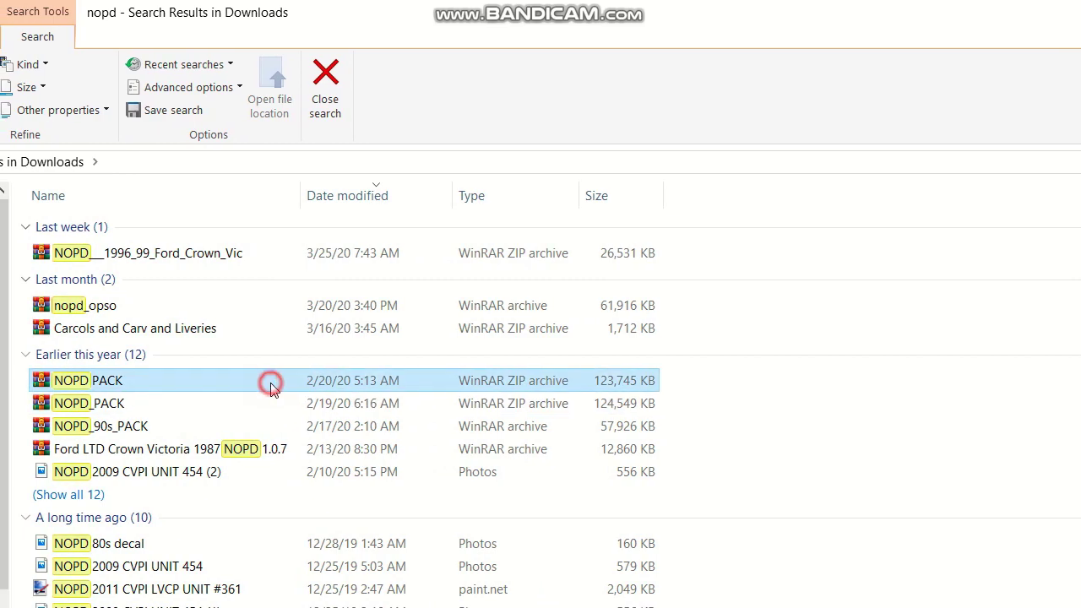
double_click(271, 385)
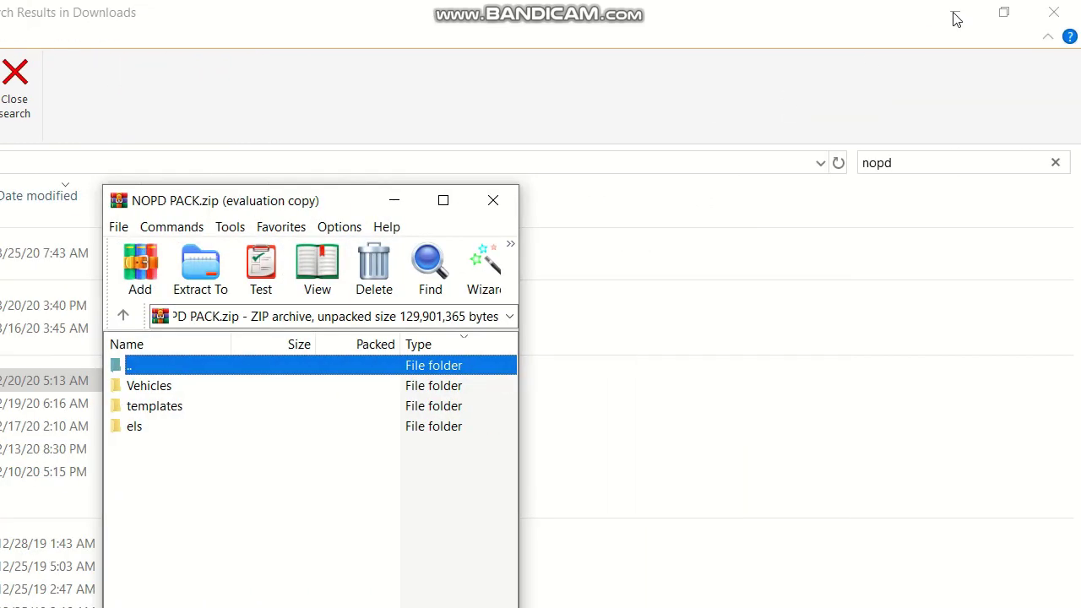
left_click(954, 16)
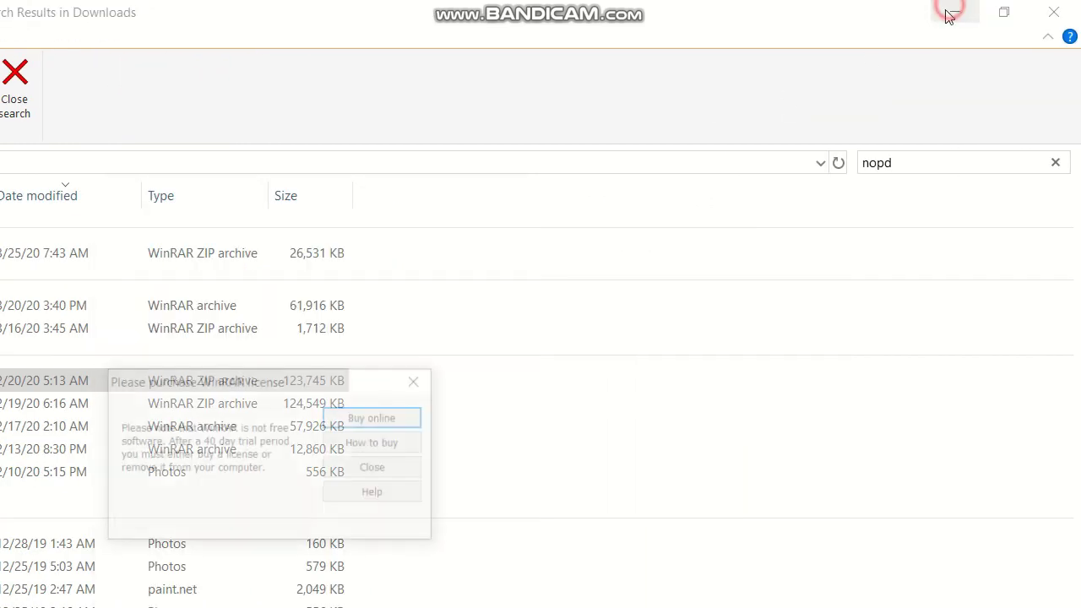
left_click(429, 370)
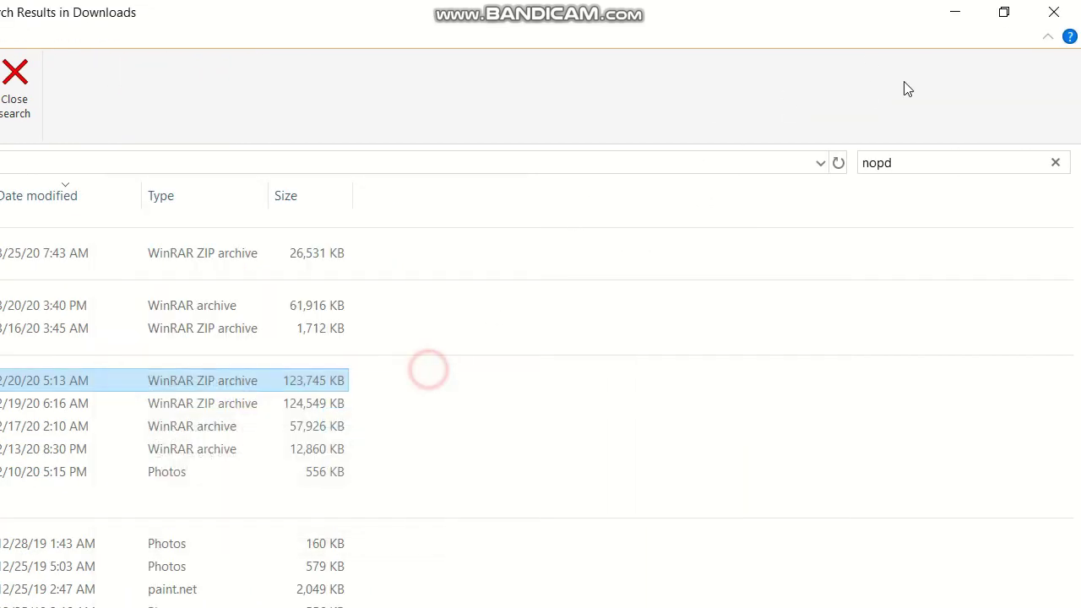
left_click(954, 12)
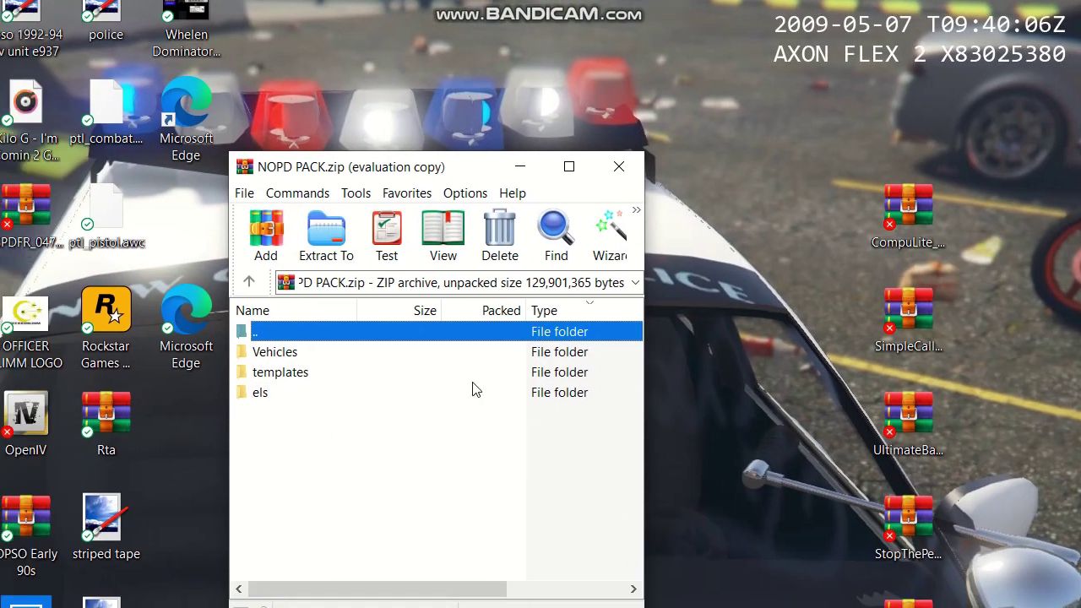
Open the NOPD PACK archive's Vehicles folder to list its model and texture files
double_click(291, 353)
scroll(410, 390, "down", 1)
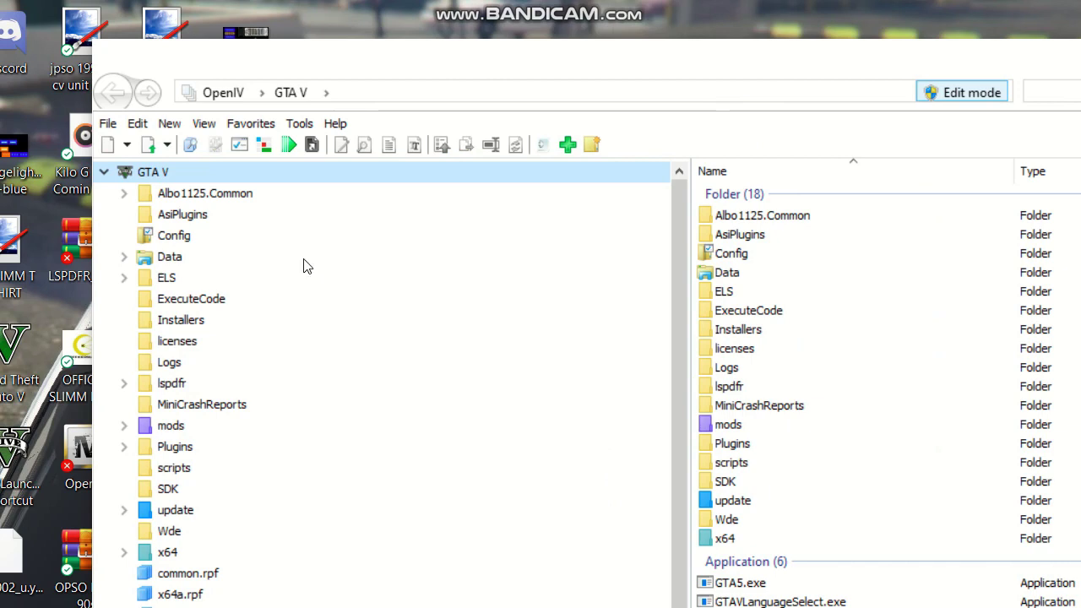
left_click(274, 145)
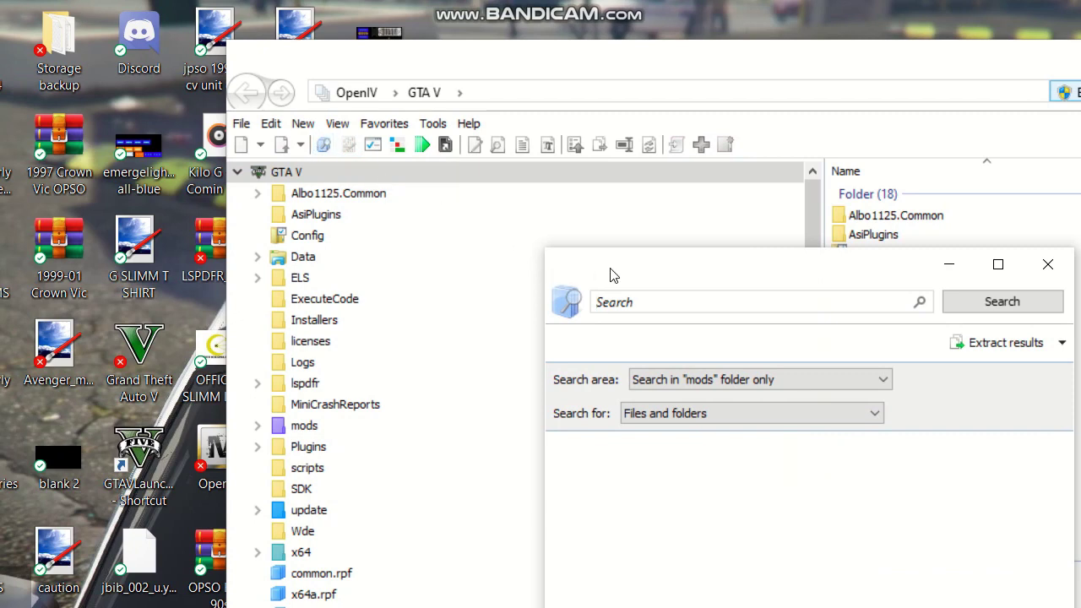
Search OpenIV's mods folder for 'police2.yft', finding 4 files including nopd_police2.yft
left_click(628, 295)
type("p")
key("BackSpace")
type("p")
key("BackSpace")
type("c")
key("BackSpace")
key("BackSpace")
key("BackSpace")
type("police2.yft")
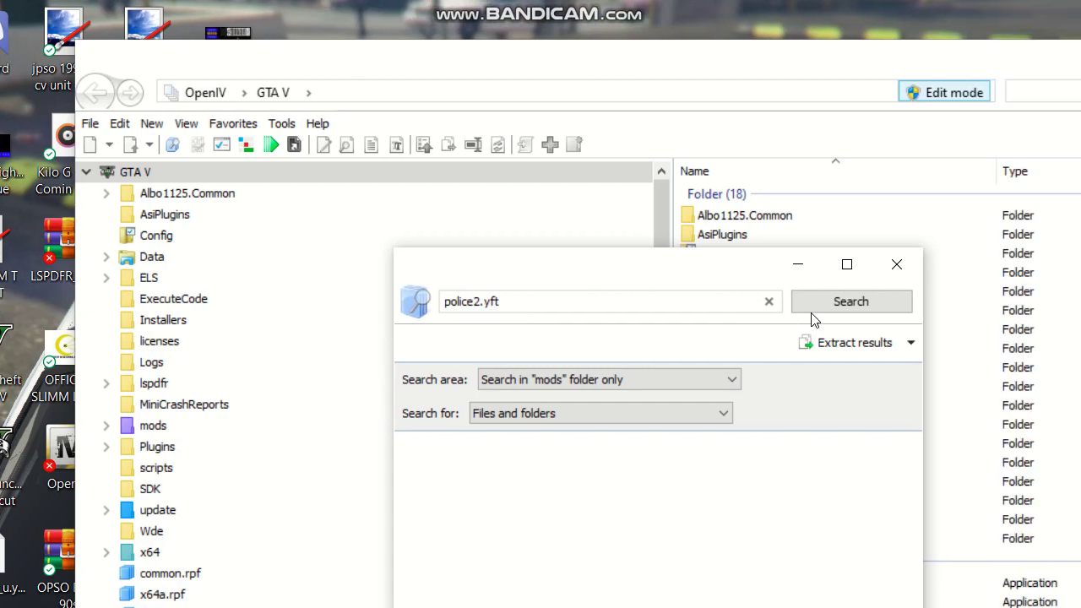
left_click(950, 302)
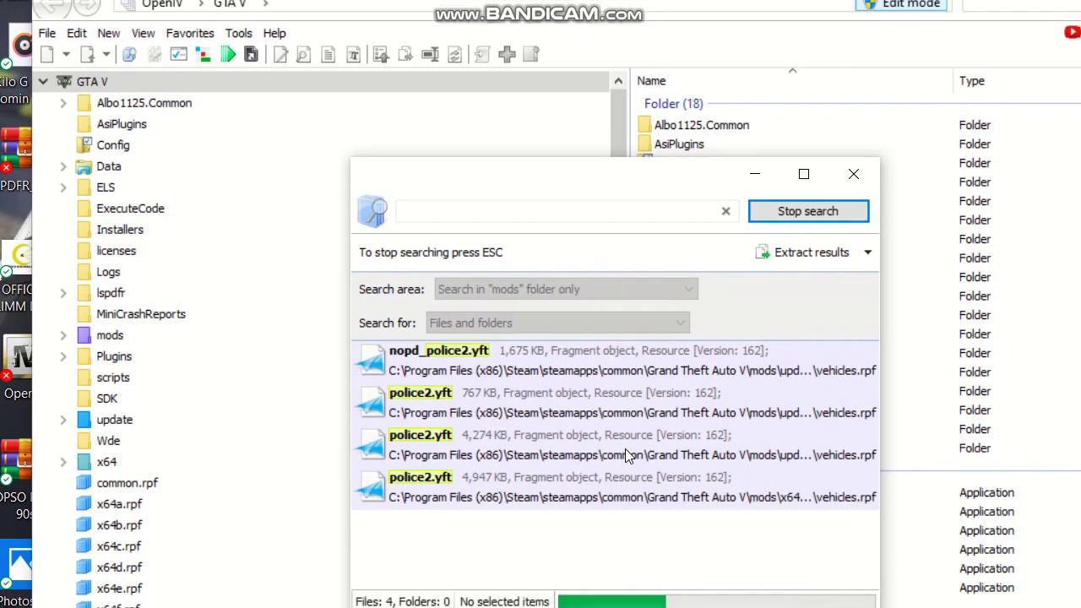
Open the 4,274 KB police2.yft from patchday3ng's vehicles.rpf in the Model Viewer
double_click(627, 452)
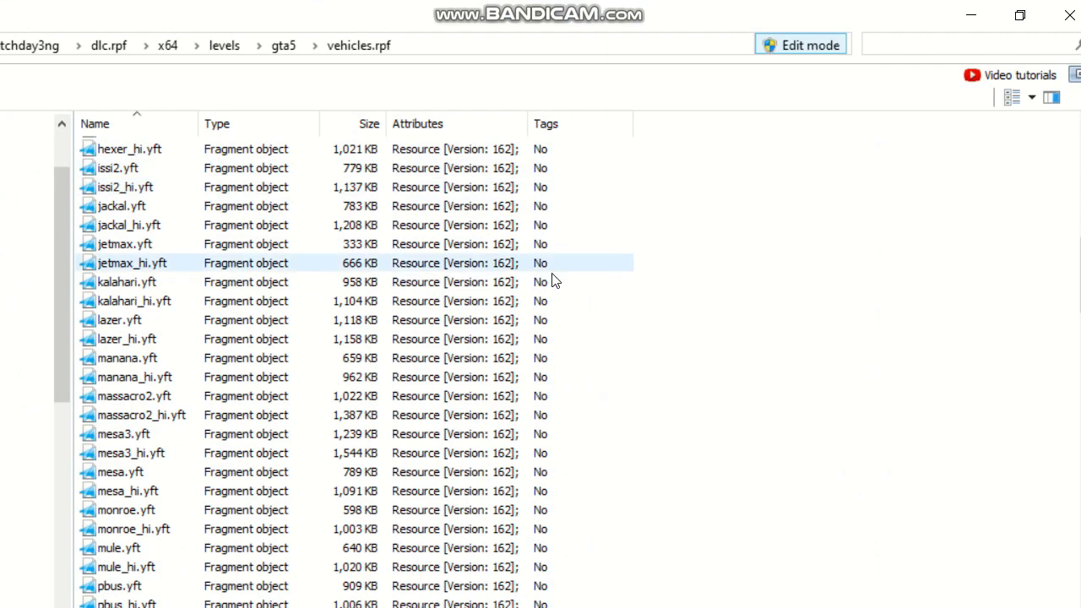
left_click(807, 433)
scroll(812, 448, "down", 2)
scroll(518, 445, "down", 1)
left_click(283, 446)
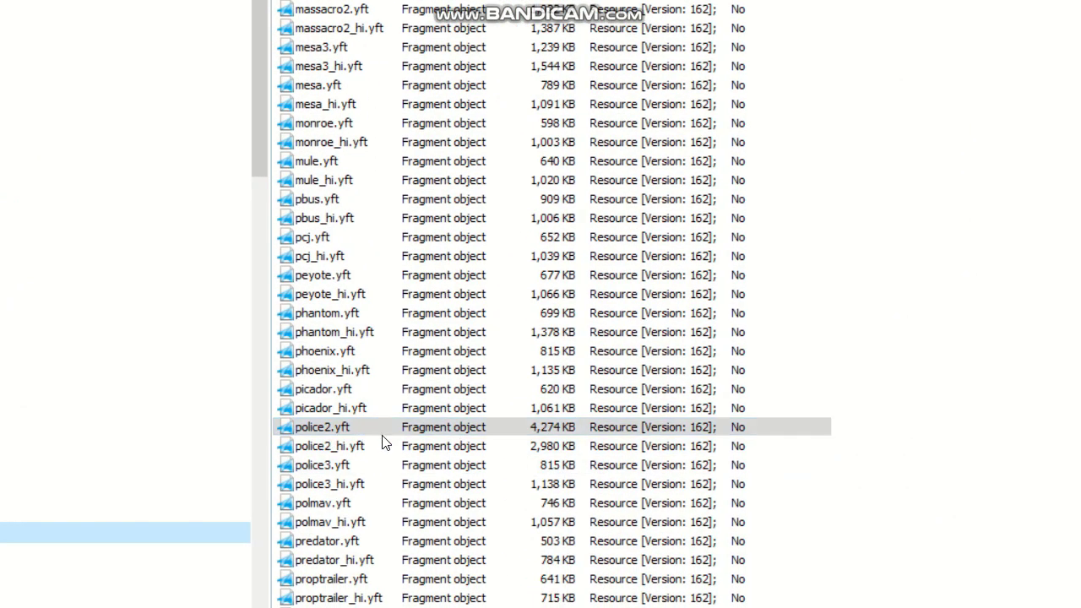
double_click(369, 428)
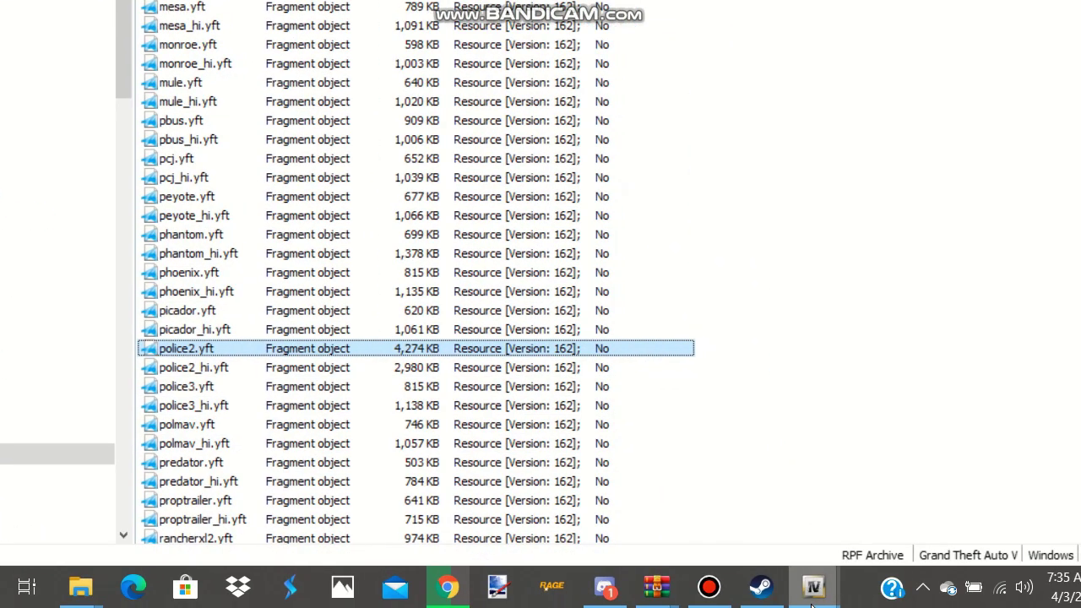
Orbit the New Orleans Police sedan in the Model Viewer to see its side, front and rear
mouse_move(884, 596)
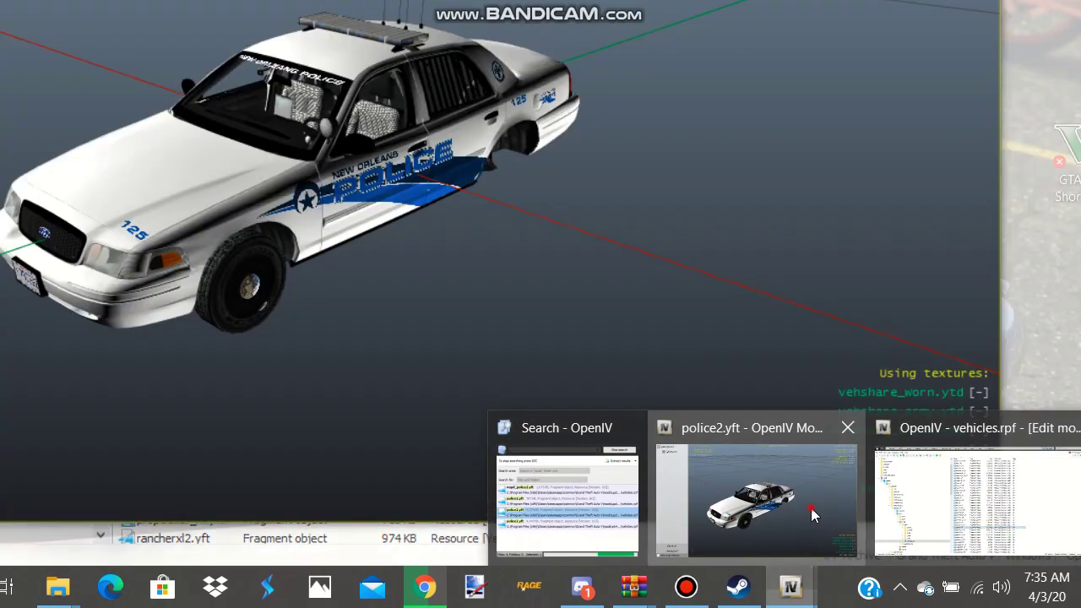
left_click(811, 508)
left_click_drag(521, 234, 534, 152)
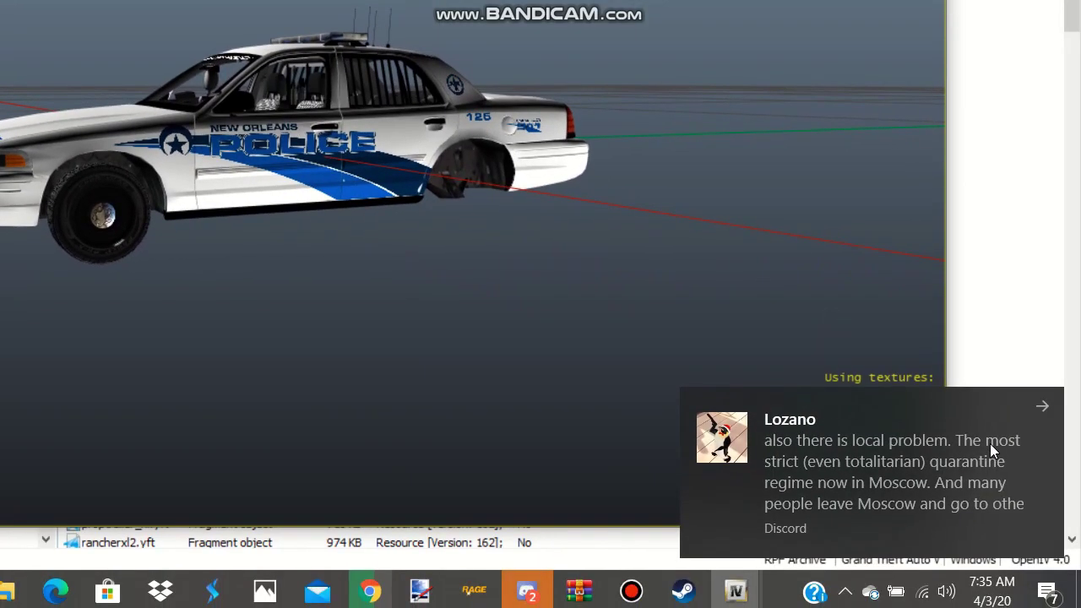
left_click(1040, 409)
left_click_drag(393, 155, 613, 171)
left_click_drag(719, 212, 473, 214)
left_click_drag(555, 217, 281, 226)
left_click_drag(367, 224, 270, 207)
scroll(427, 220, "up", 5)
scroll(446, 220, "down", 5)
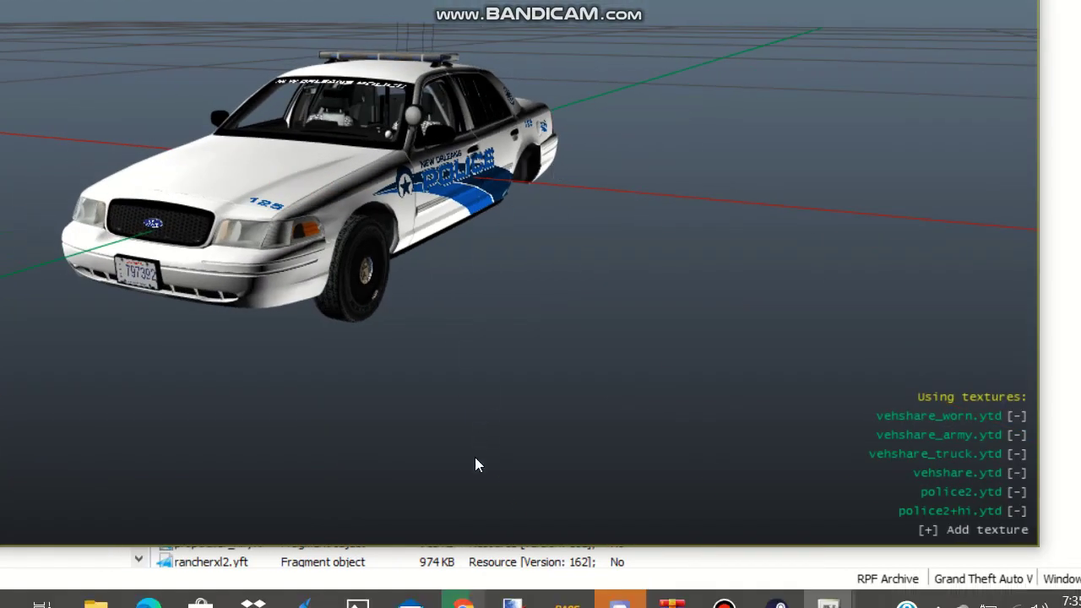
Show the NOPD PACK Vehicles folder's 14 files in WinRAR and select police.yft
mouse_move(673, 605)
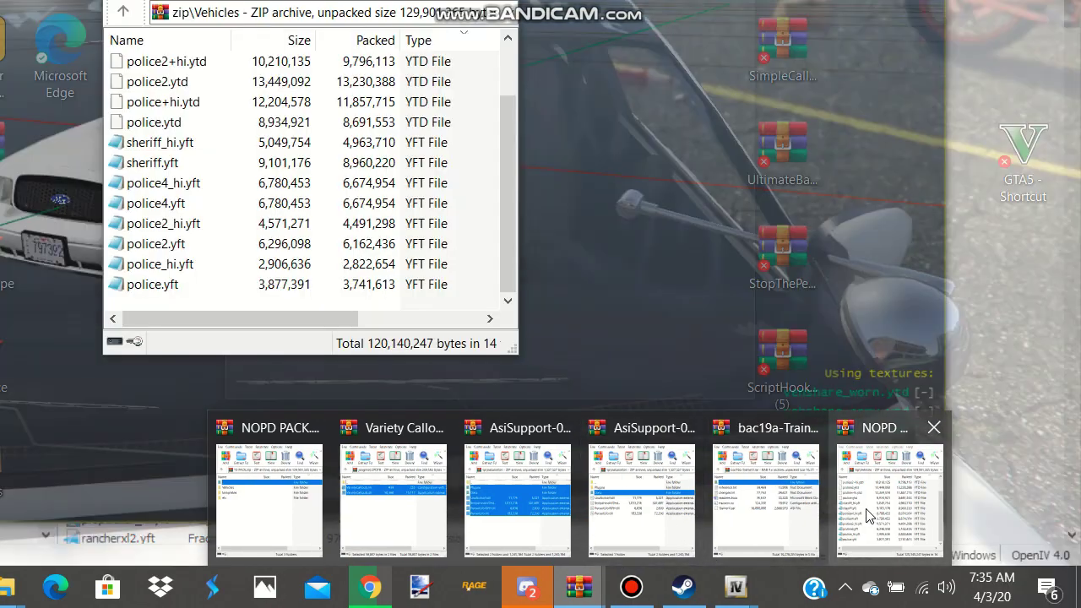
left_click(971, 507)
scroll(335, 230, "up", 1)
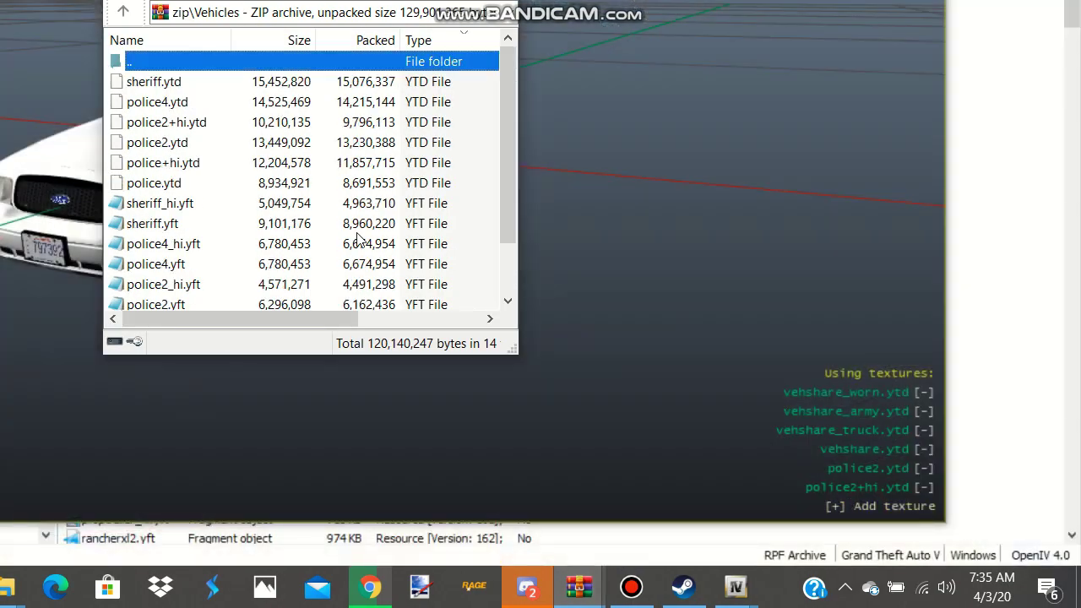
scroll(271, 169, "down", 2)
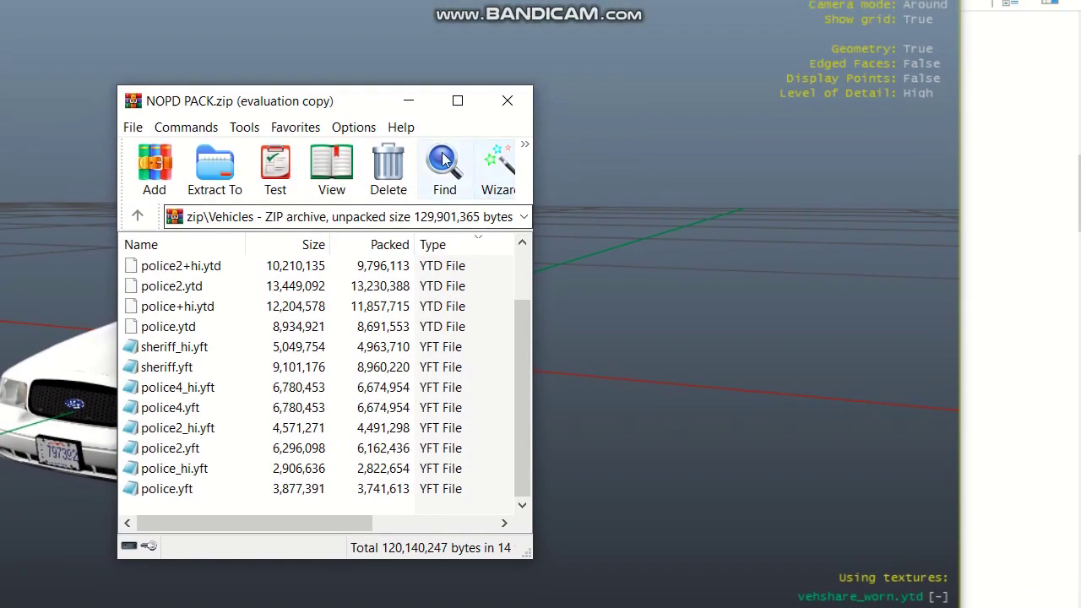
key("ctrl+a")
scroll(284, 329, "up", 1)
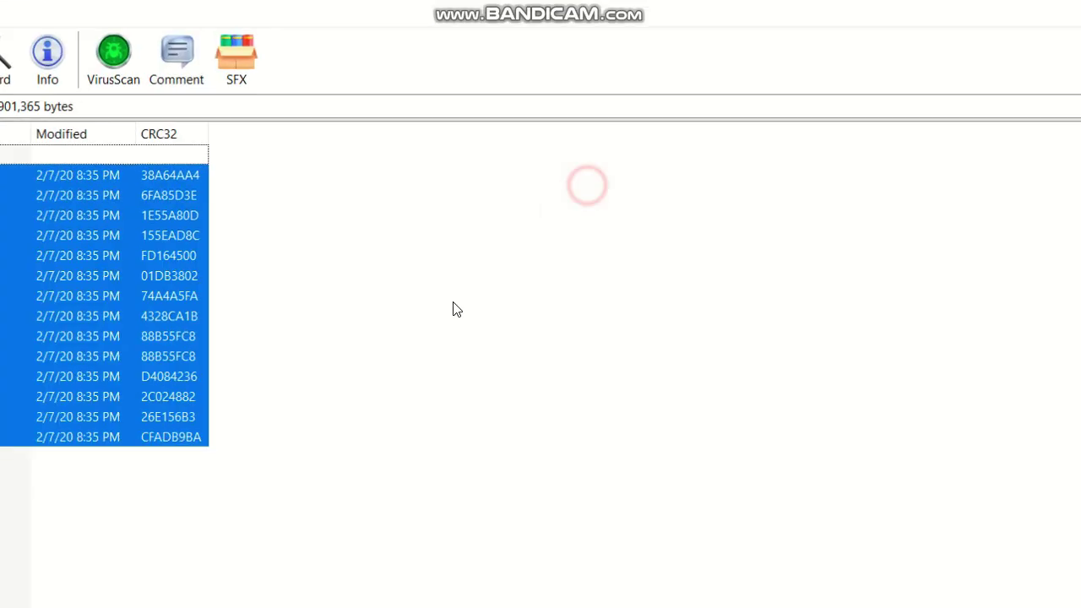
left_click(291, 446)
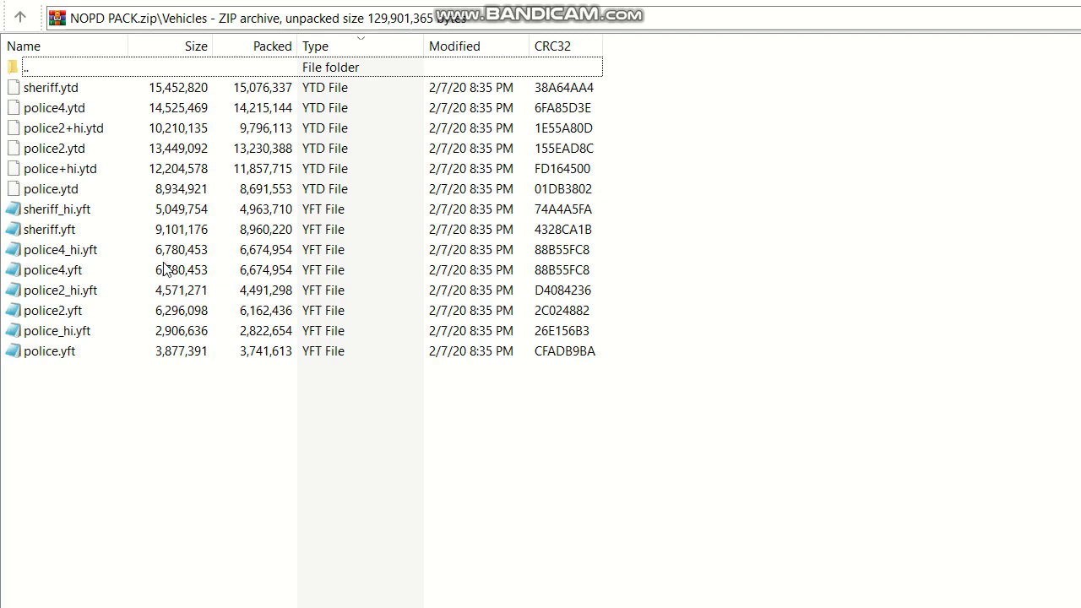
left_click(84, 353)
right_click(84, 353)
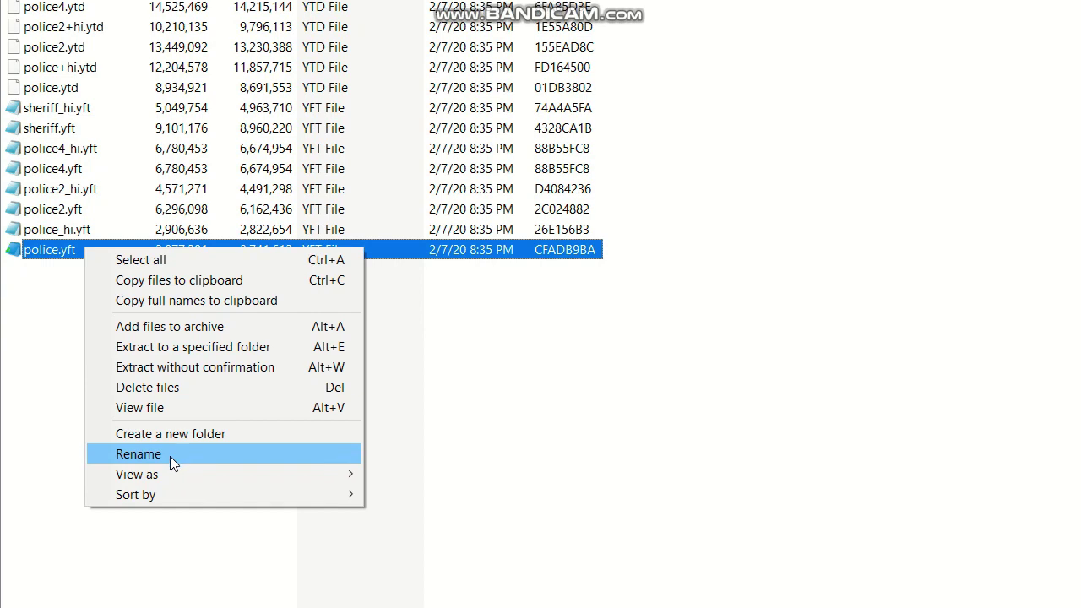
left_click(169, 556)
left_click(56, 251)
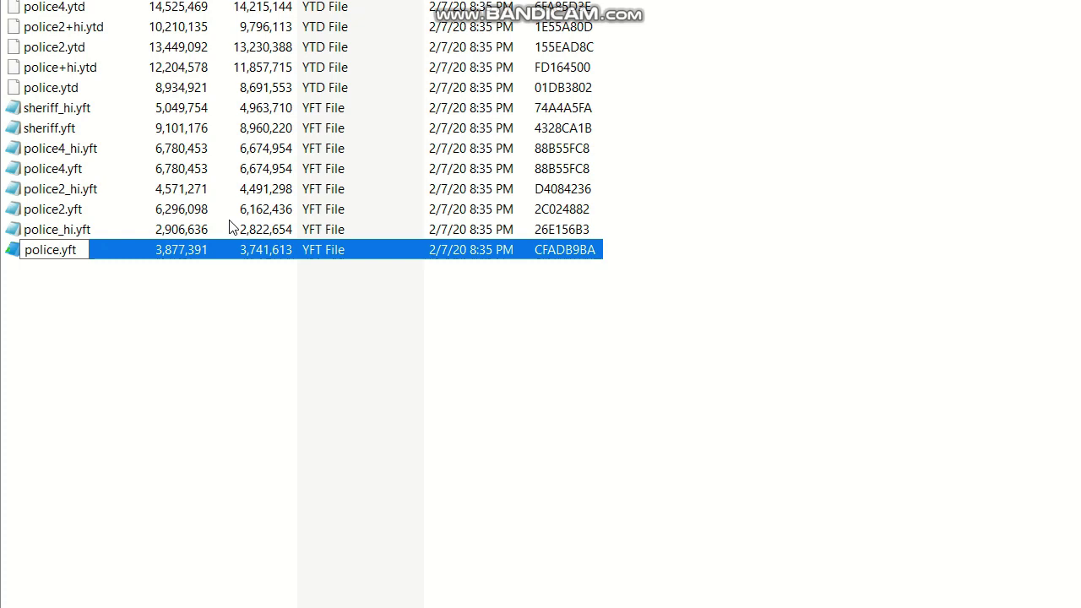
left_click(212, 301)
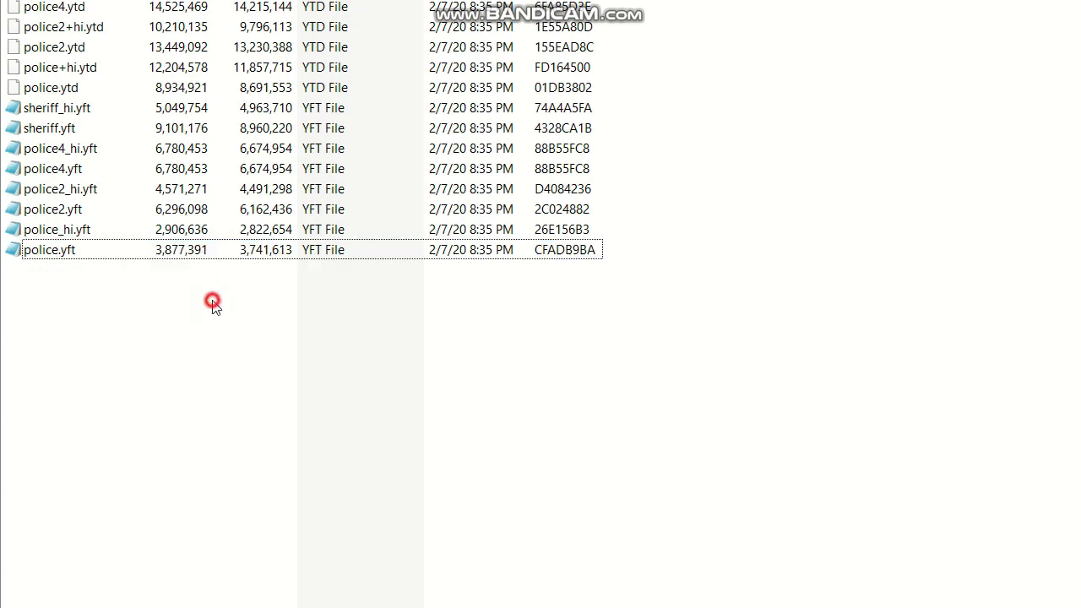
right_click(78, 253)
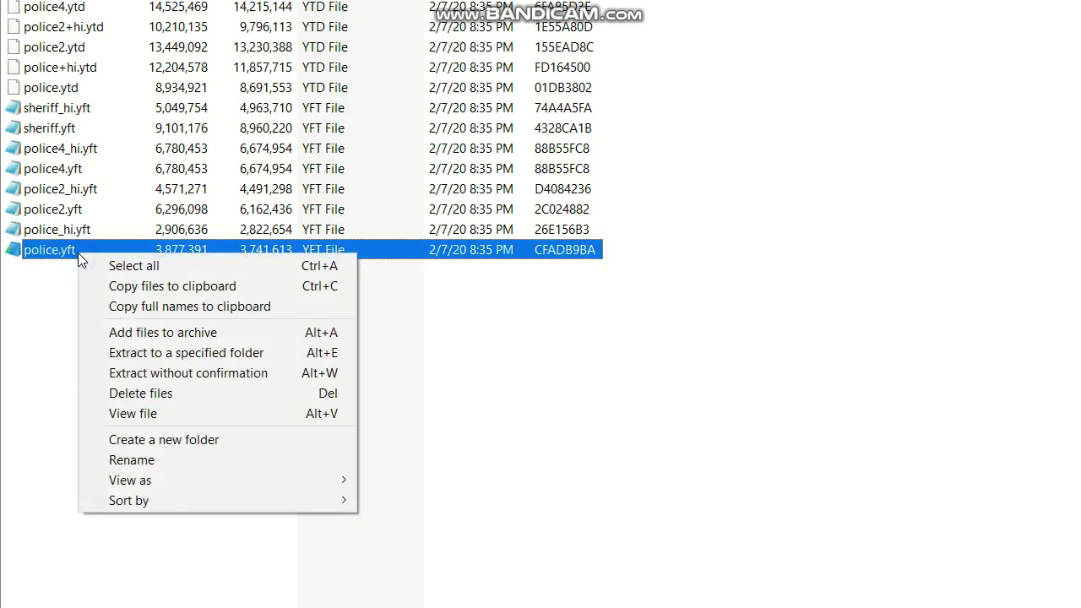
left_click(159, 457)
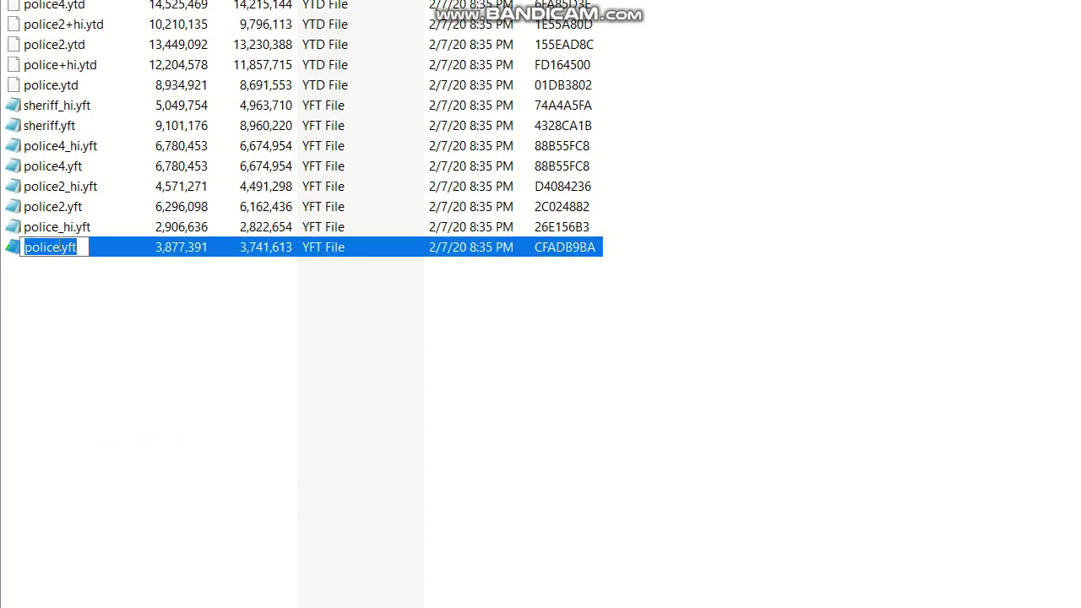
left_click(59, 246)
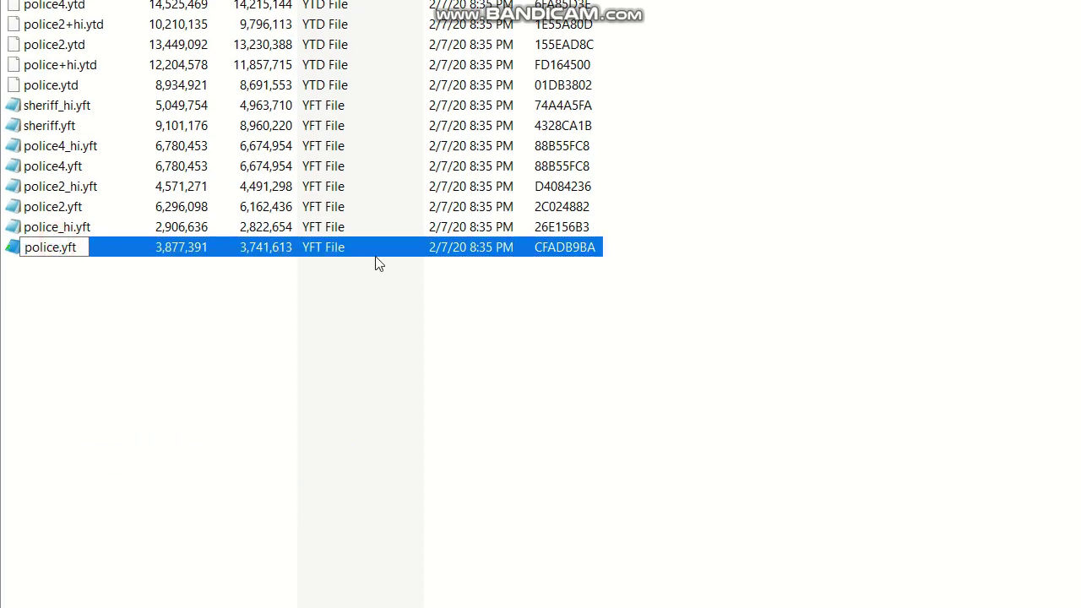
type("2")
key("Return")
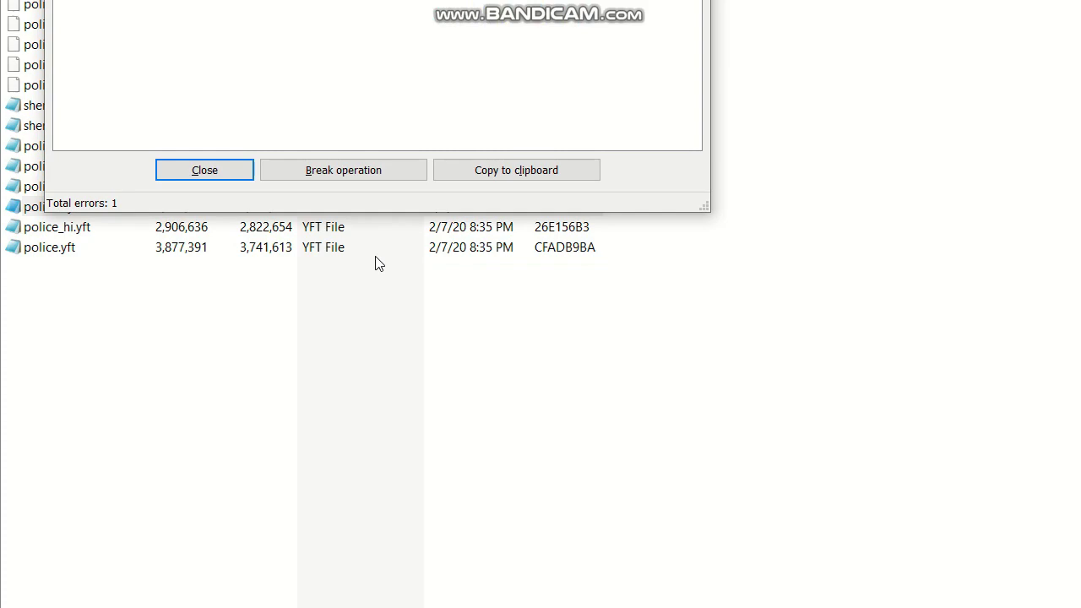
left_click(683, 68)
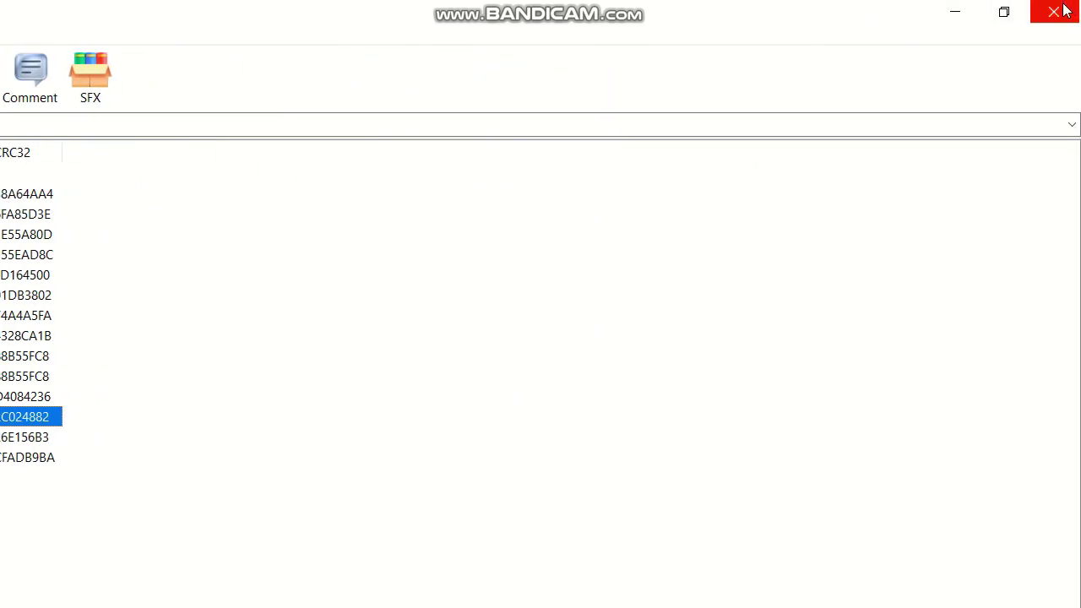
Restore the WinRAR window and browse to the Documents folder in File Explorer
left_click(1006, 14)
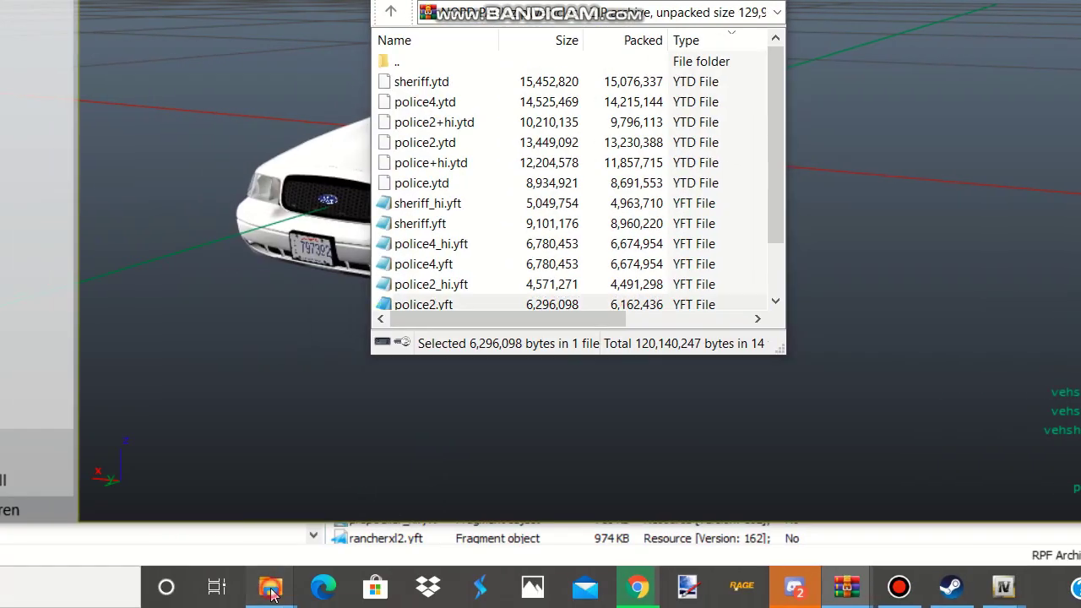
mouse_move(270, 587)
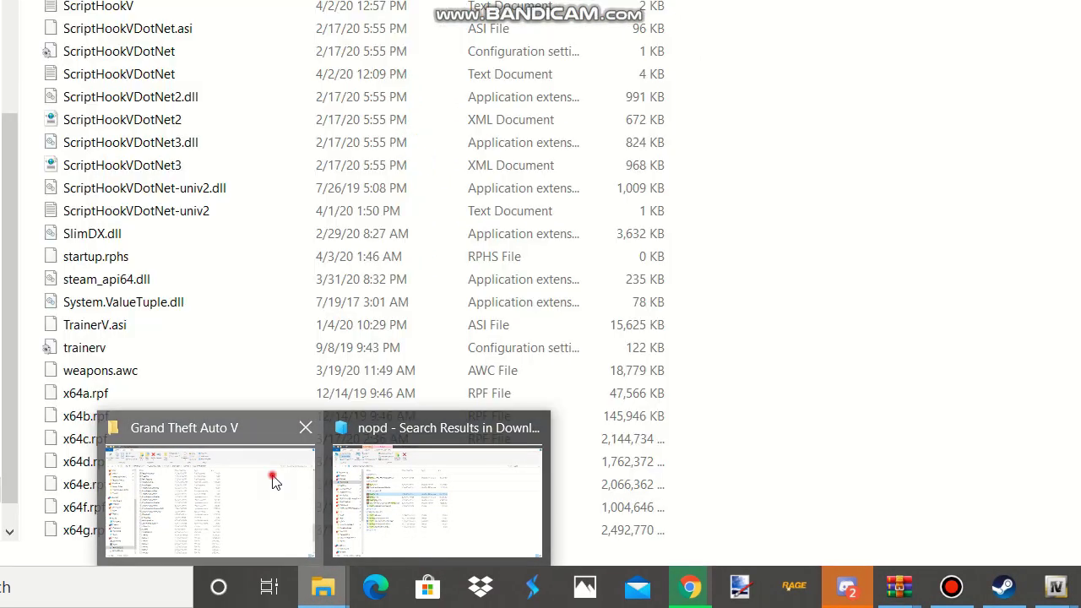
left_click(227, 481)
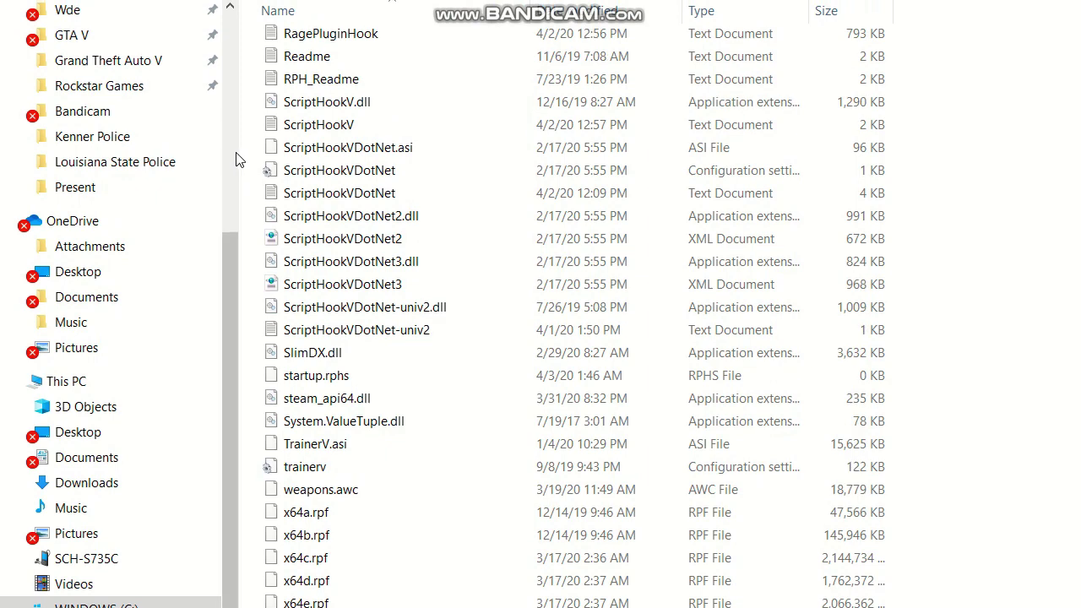
scroll(235, 118, "up", 5)
left_click(115, 288)
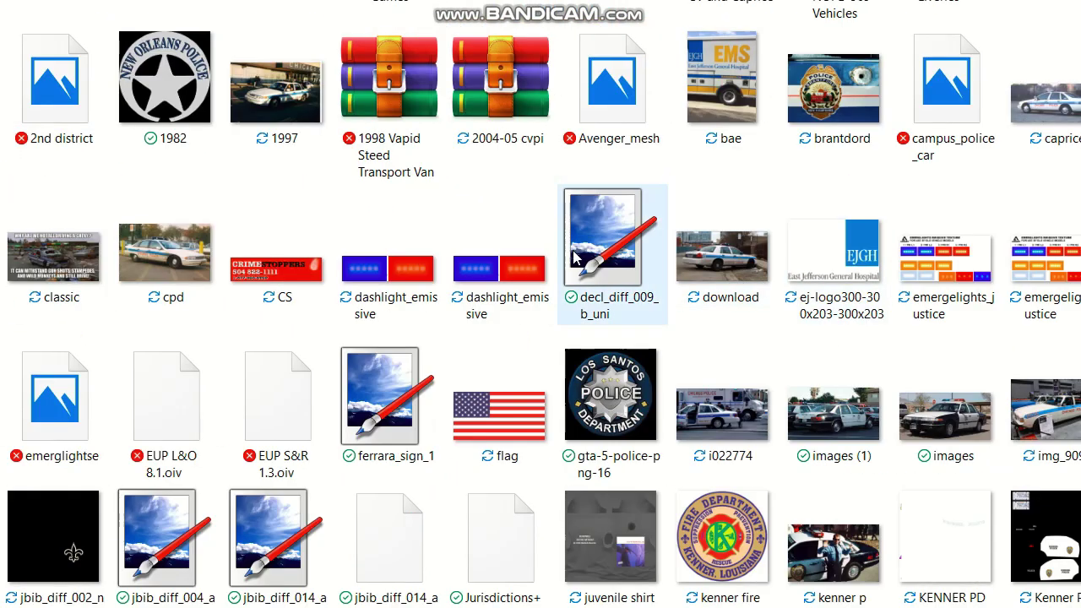
scroll(955, 334, "down", 5)
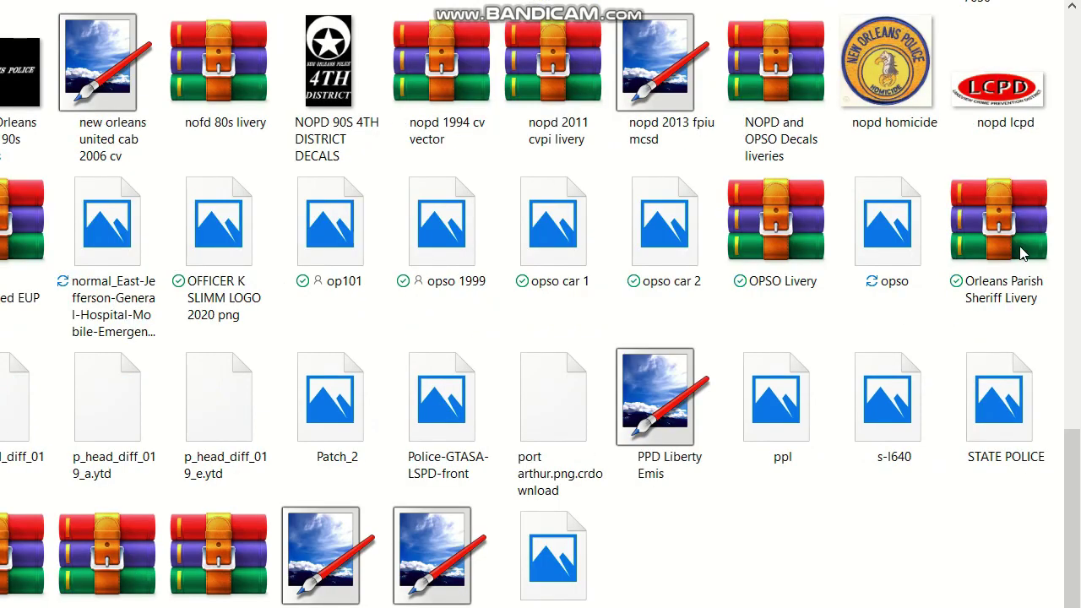
scroll(1022, 254, "up", 15)
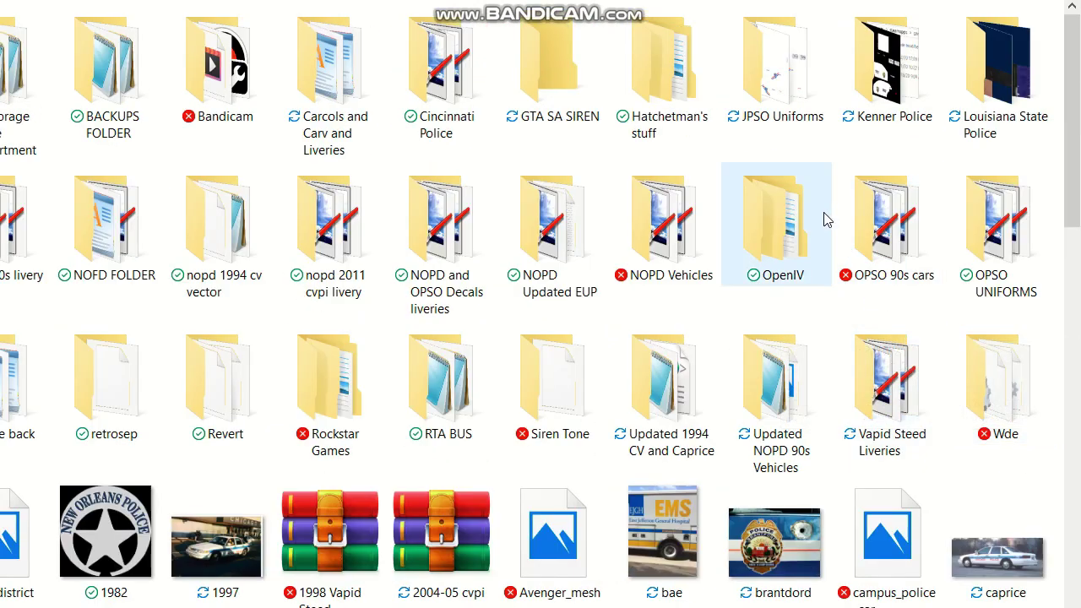
Open the NOPD Vehicles folder, then its 2017-20 Tahoe subfolder
double_click(650, 240)
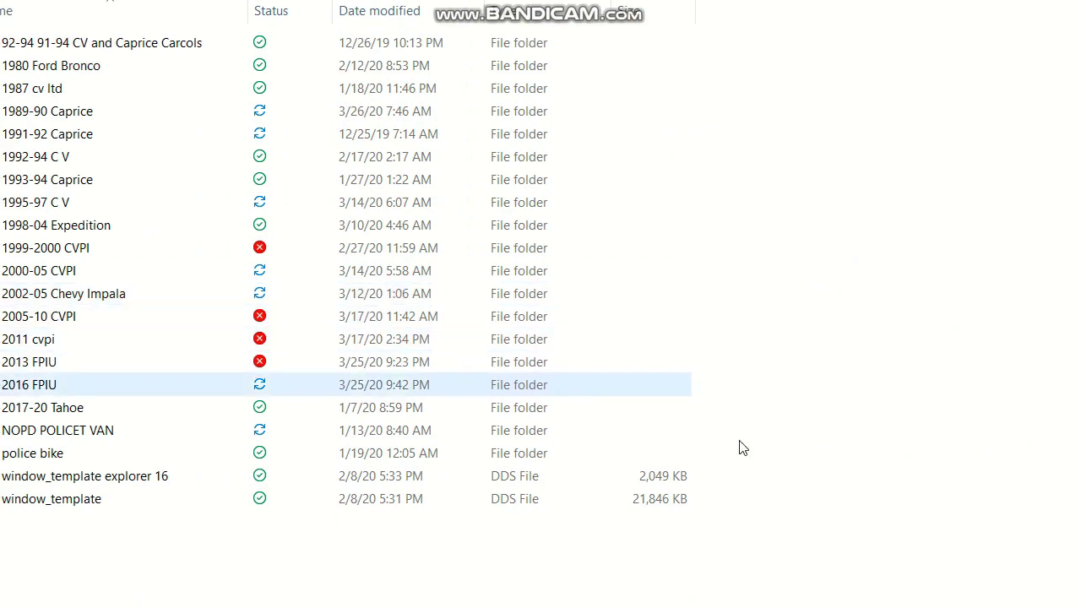
mouse_move(579, 587)
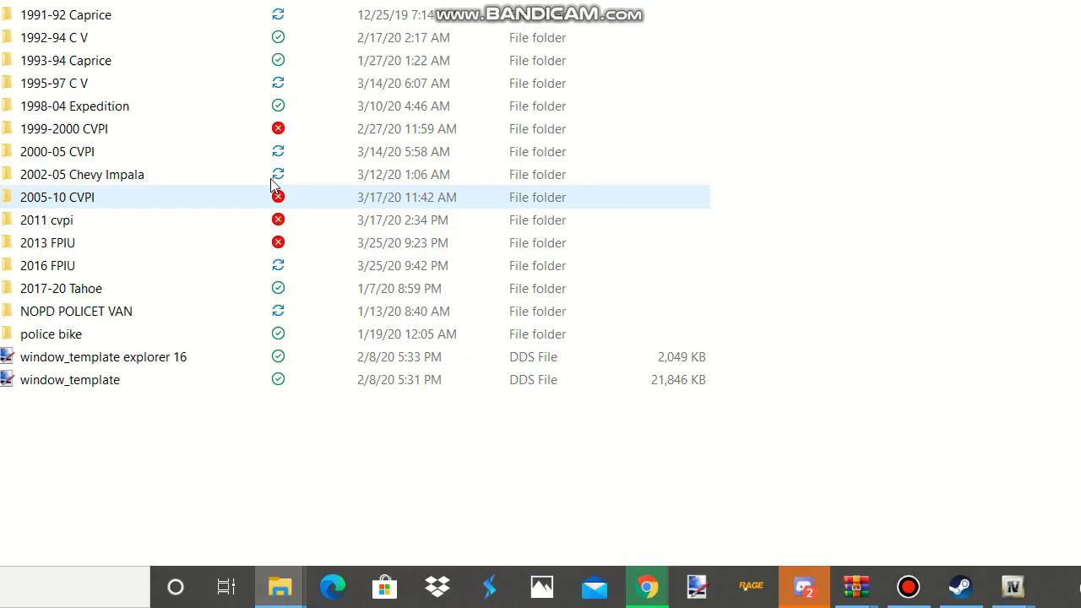
scroll(127, 253, "up", 2)
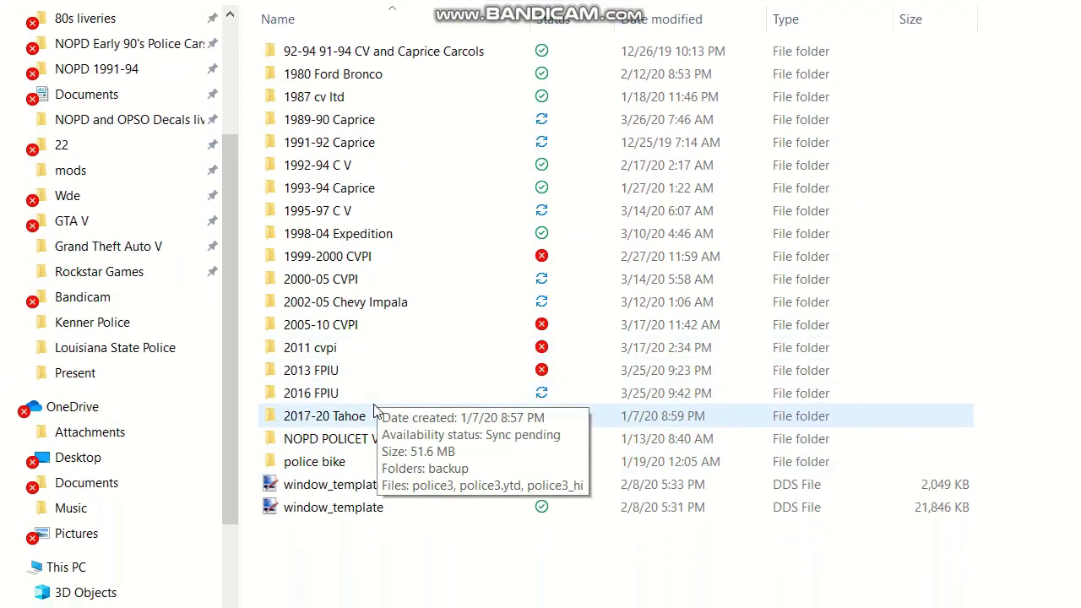
left_click(370, 416)
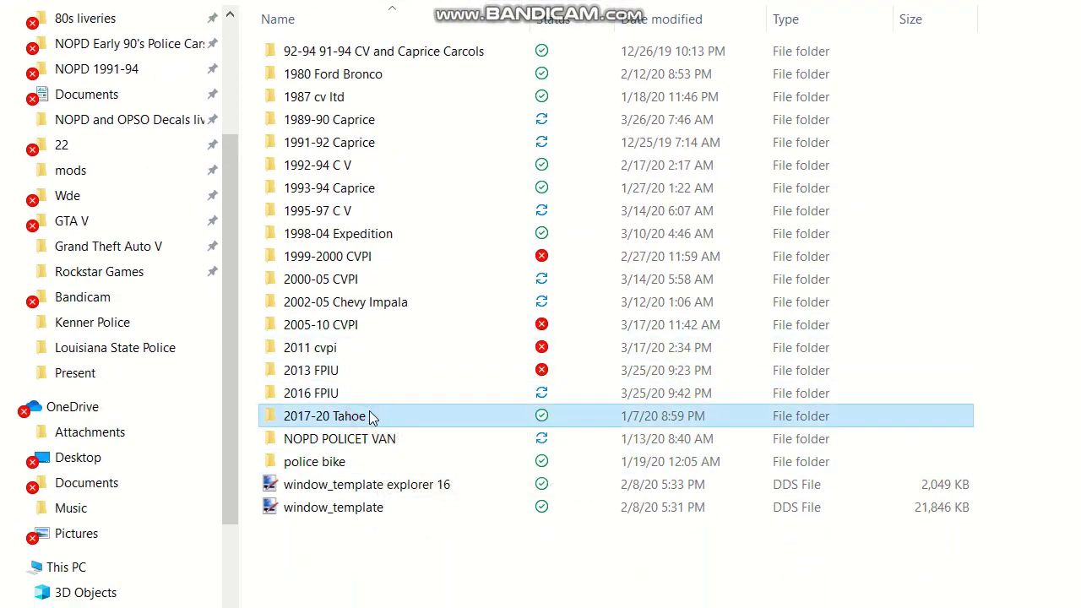
double_click(398, 417)
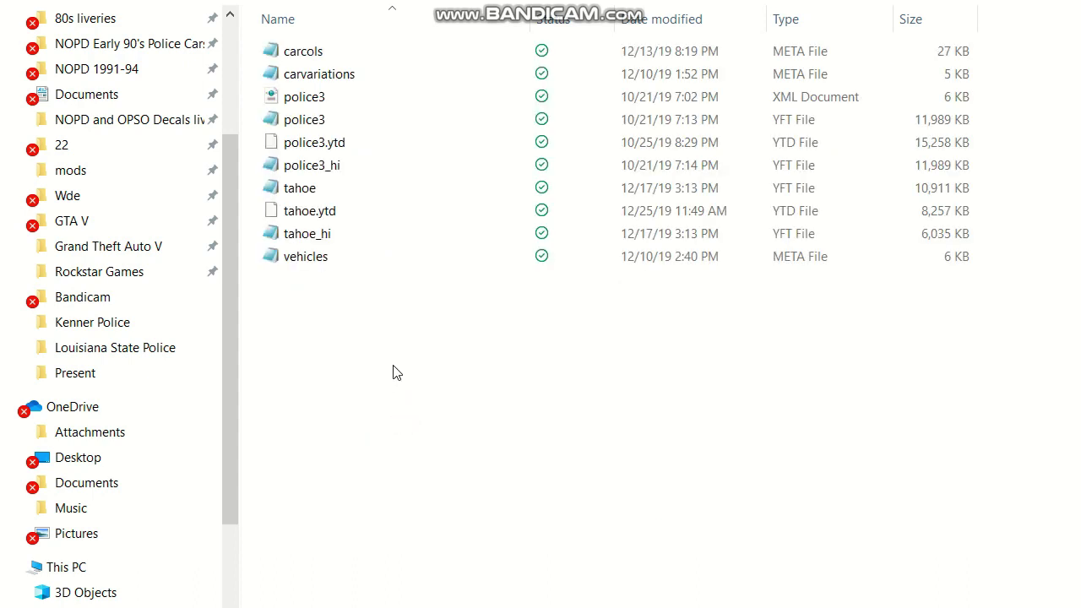
left_click(302, 211)
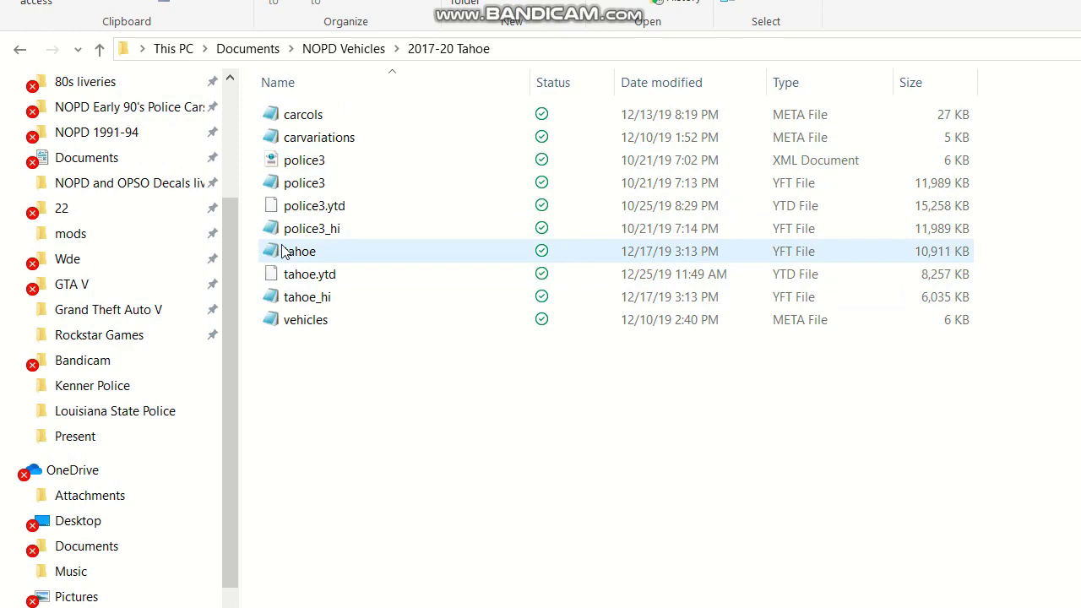
Rename police3_hi to police2_hi and police3.ytd to police2.ytd
right_click(312, 228)
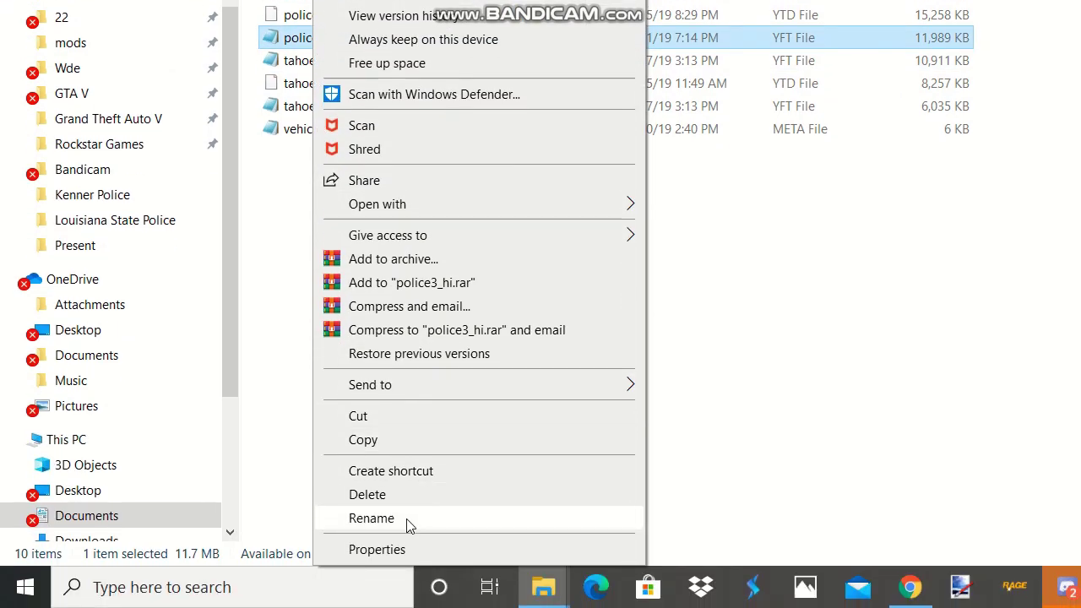
left_click(384, 518)
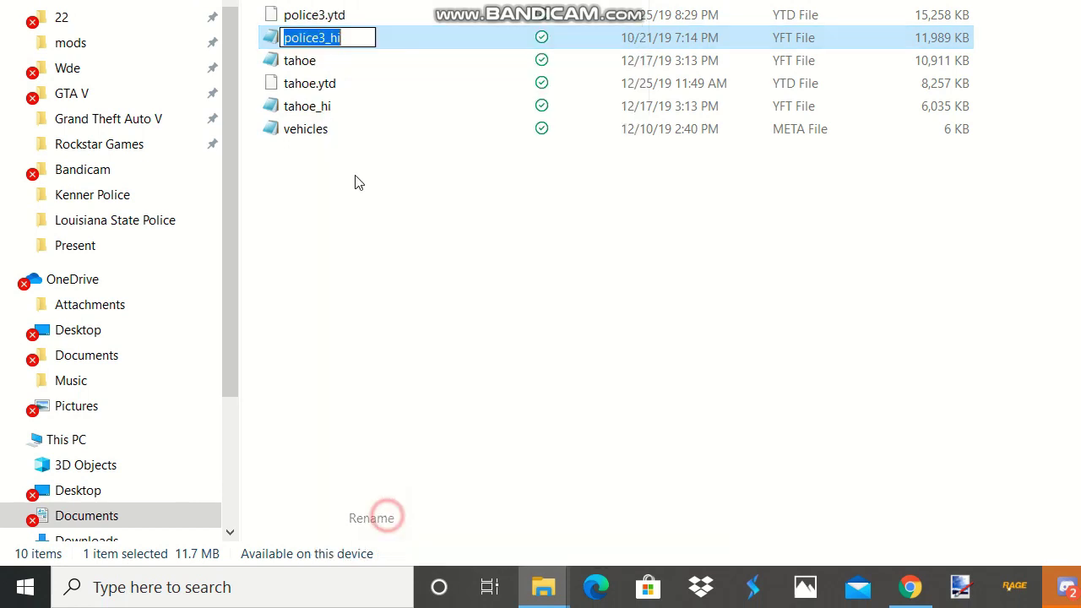
key("Right")
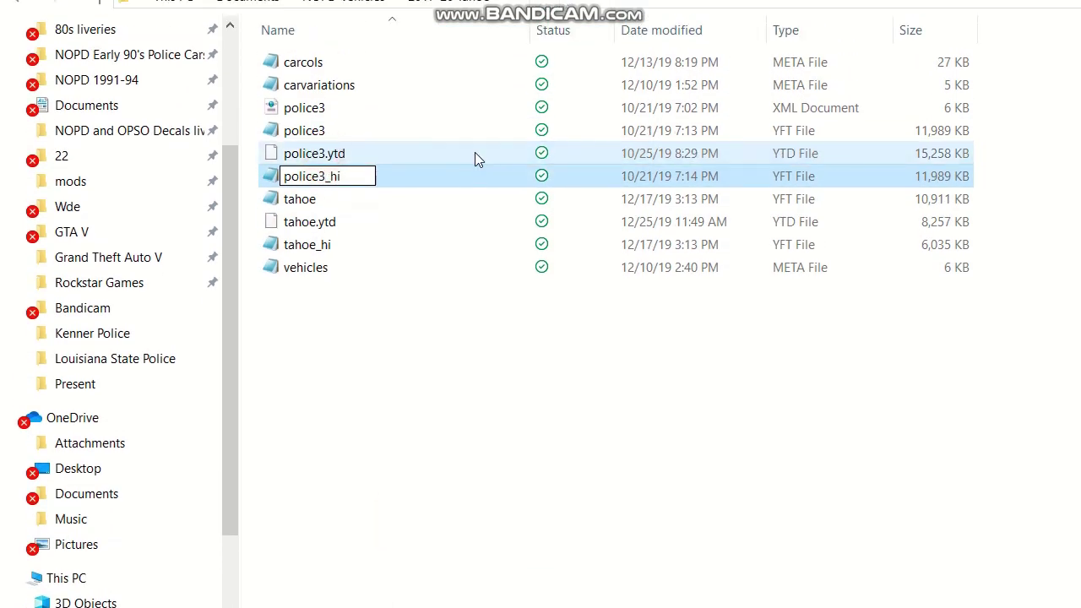
key("BackSpace")
type("2")
left_click(441, 157)
left_click(319, 180)
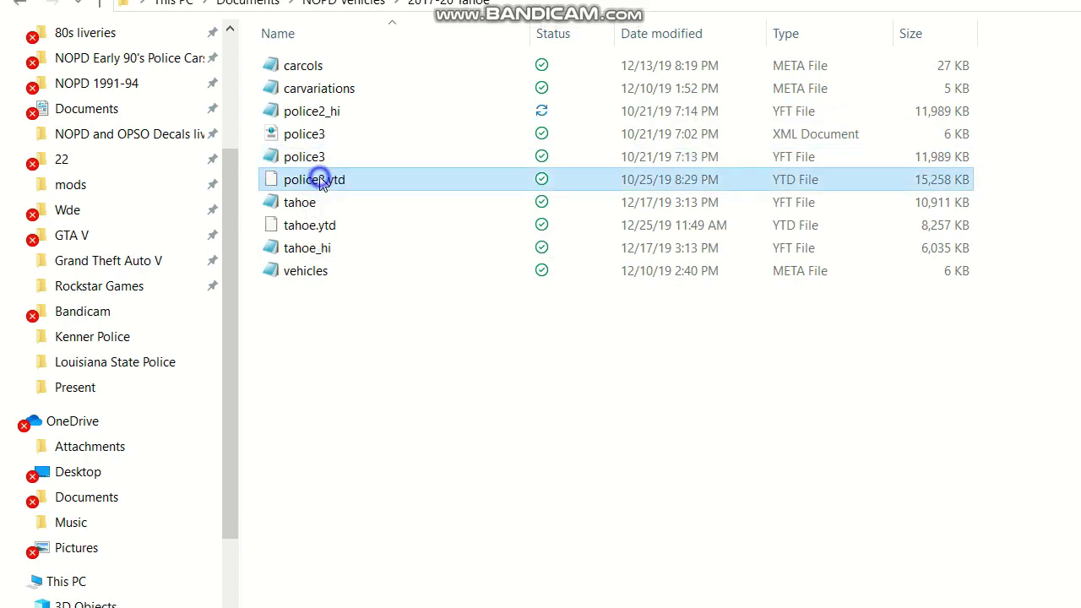
right_click(319, 180)
left_click(417, 513)
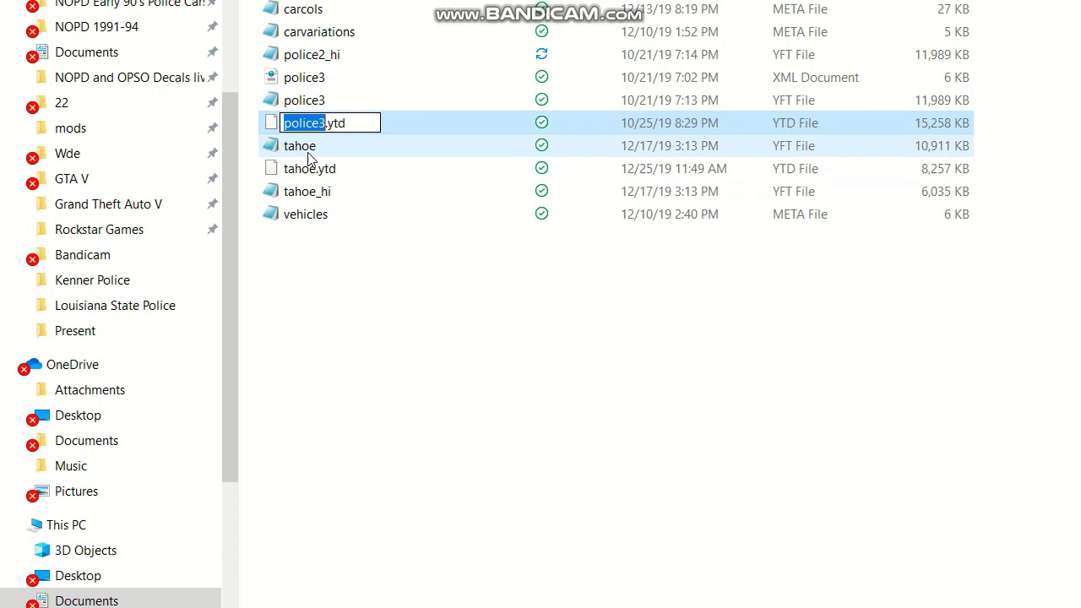
left_click(321, 122)
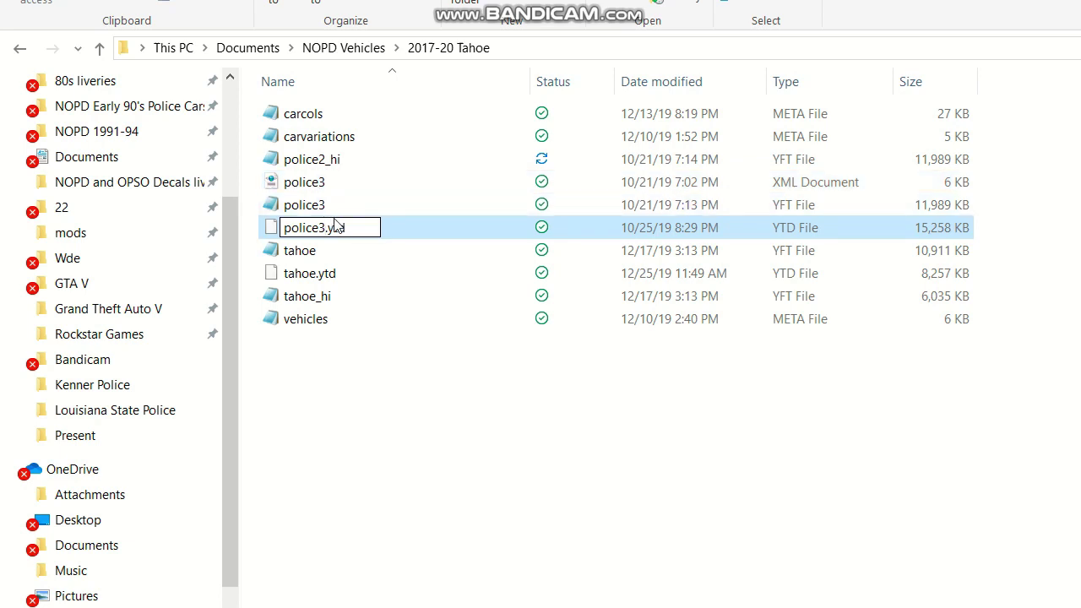
key("BackSpace")
type("2")
key("Return")
Rename the police3 model and XML files to police2, then select the renamed files
right_click(298, 226)
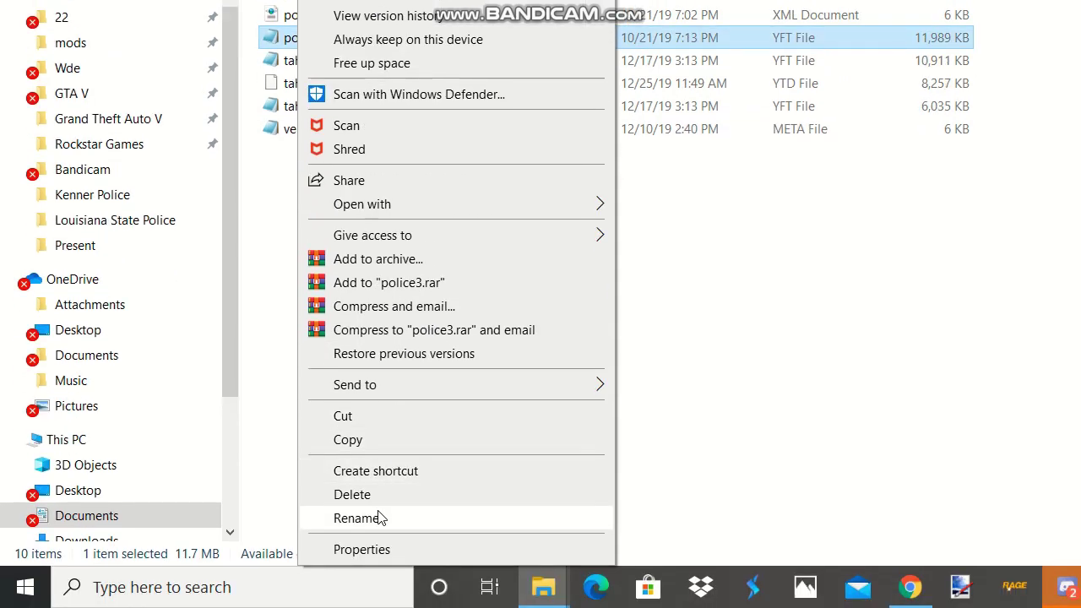
left_click(379, 518)
left_click(335, 36)
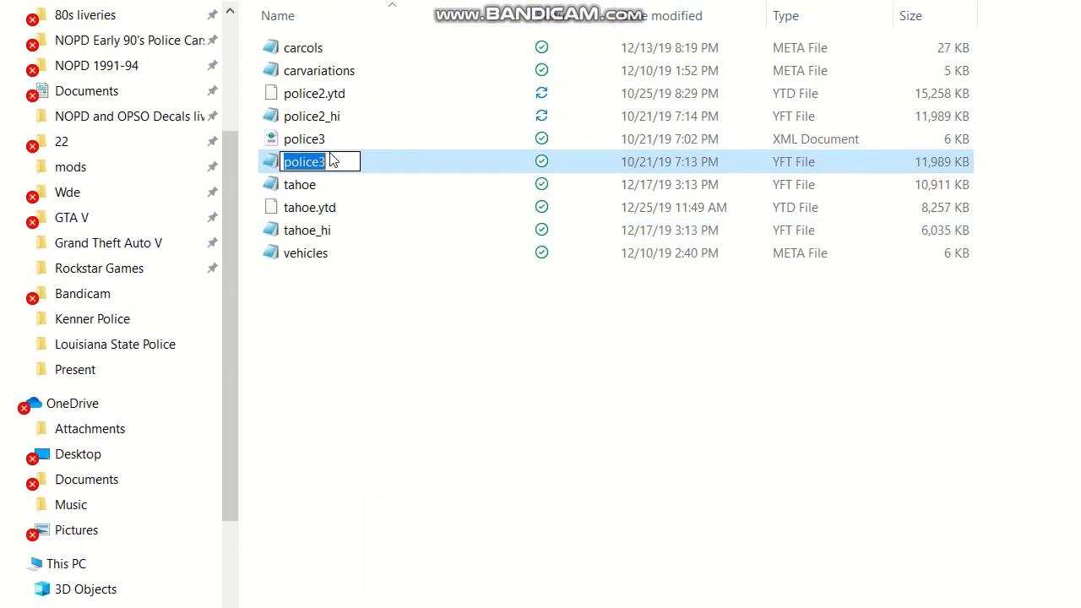
type("2")
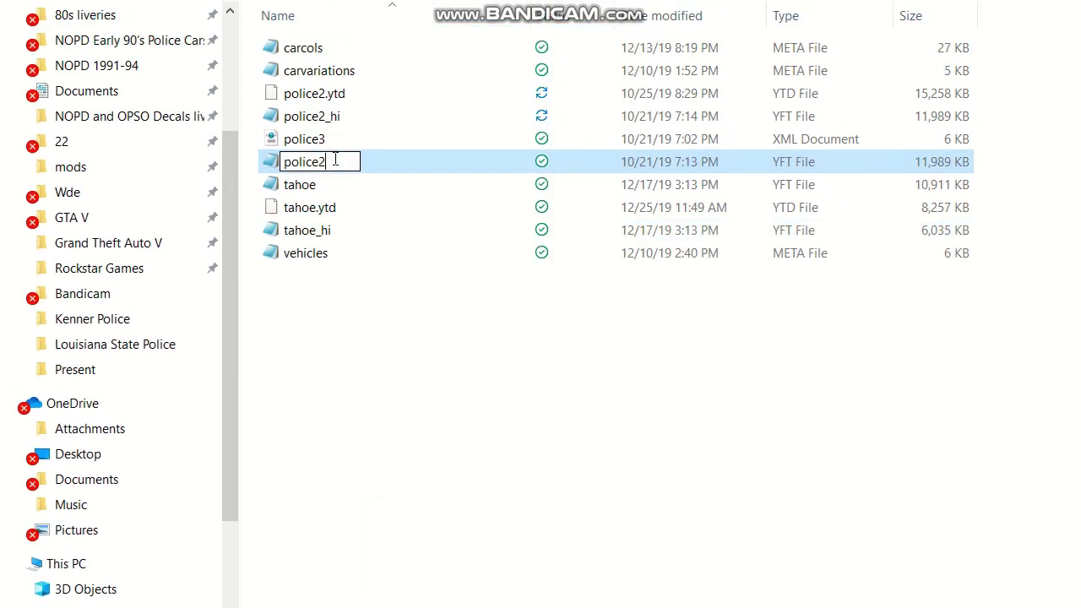
key("Return")
right_click(332, 159)
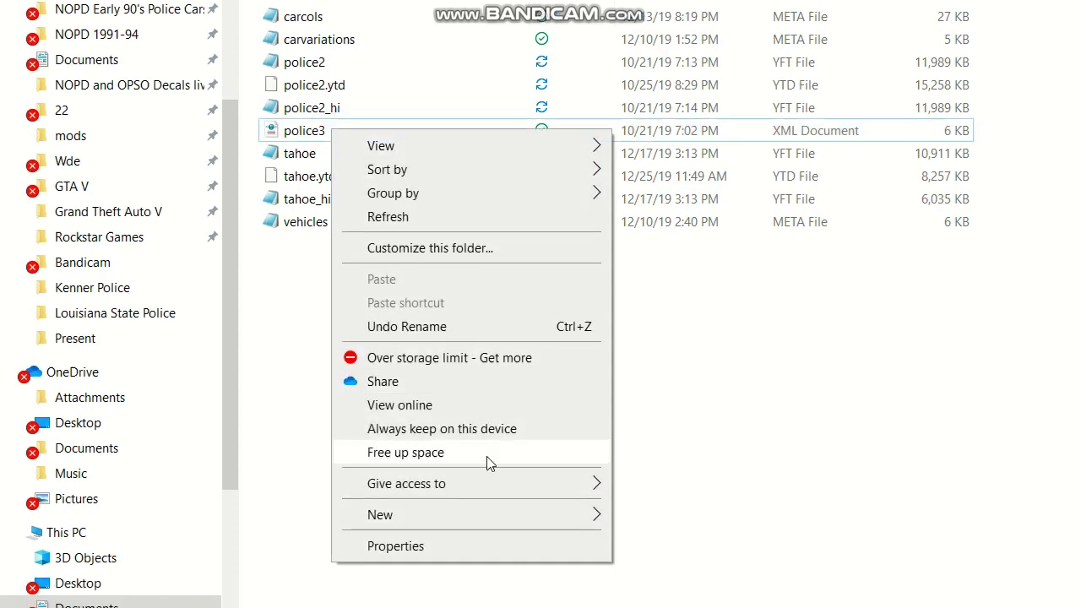
left_click(306, 130)
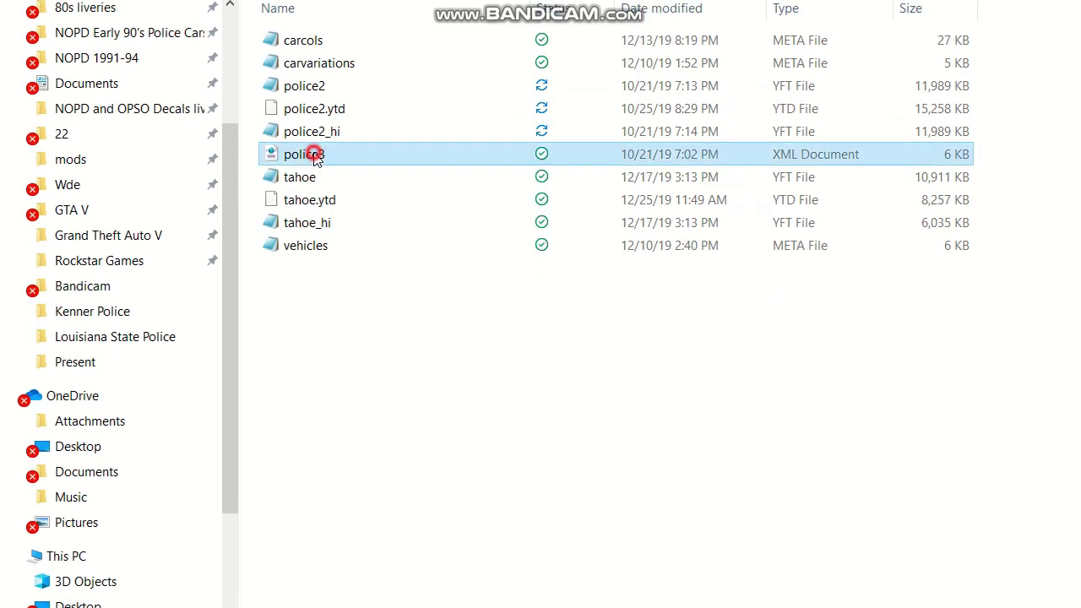
right_click(315, 135)
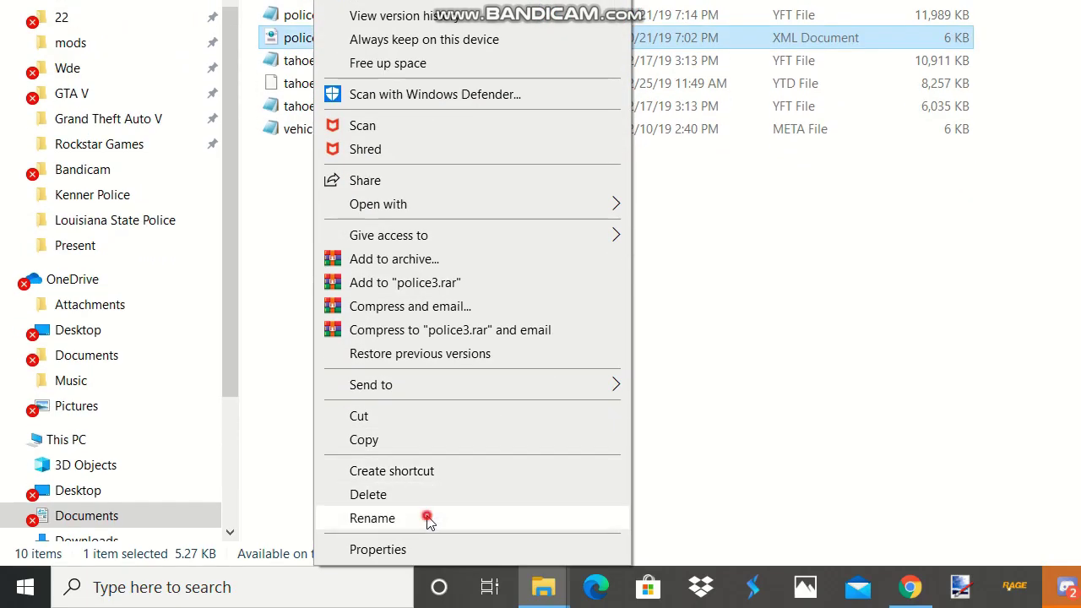
left_click(425, 513)
left_click(344, 158)
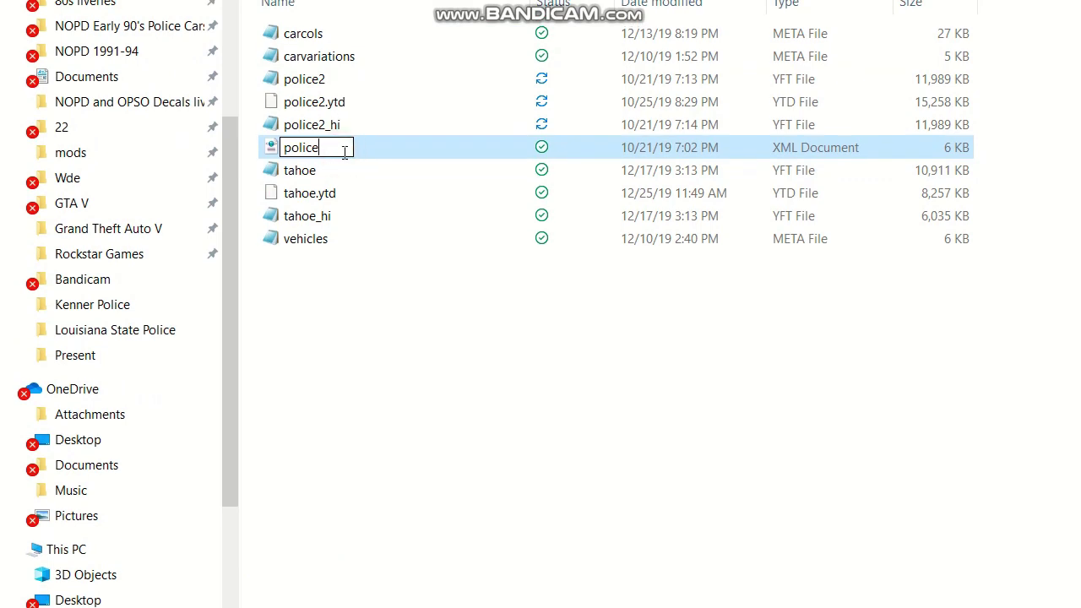
type("2")
key("Return")
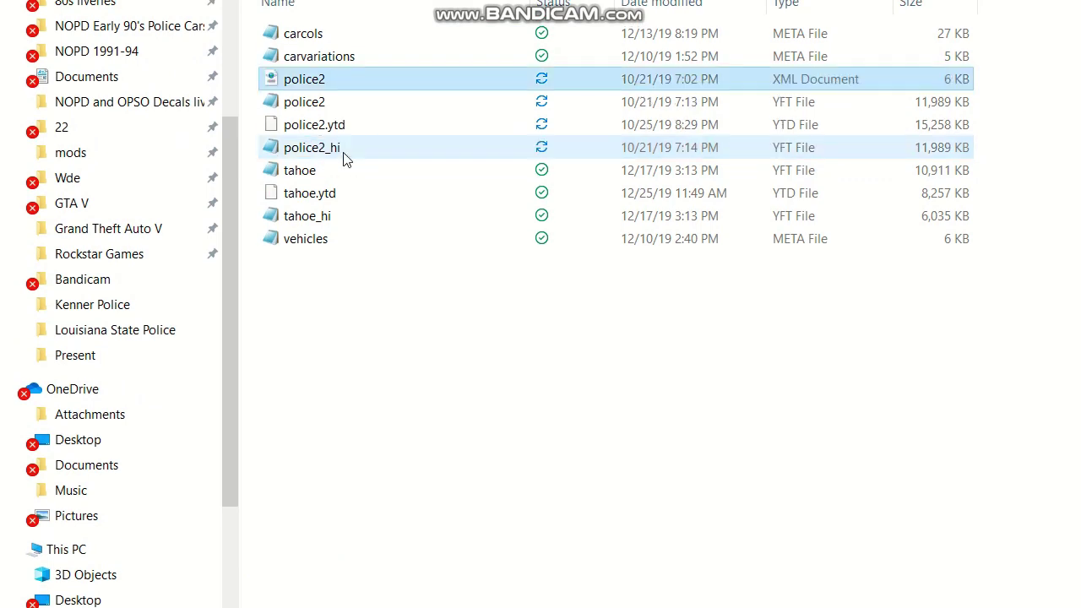
left_click_drag(250, 130, 308, 149)
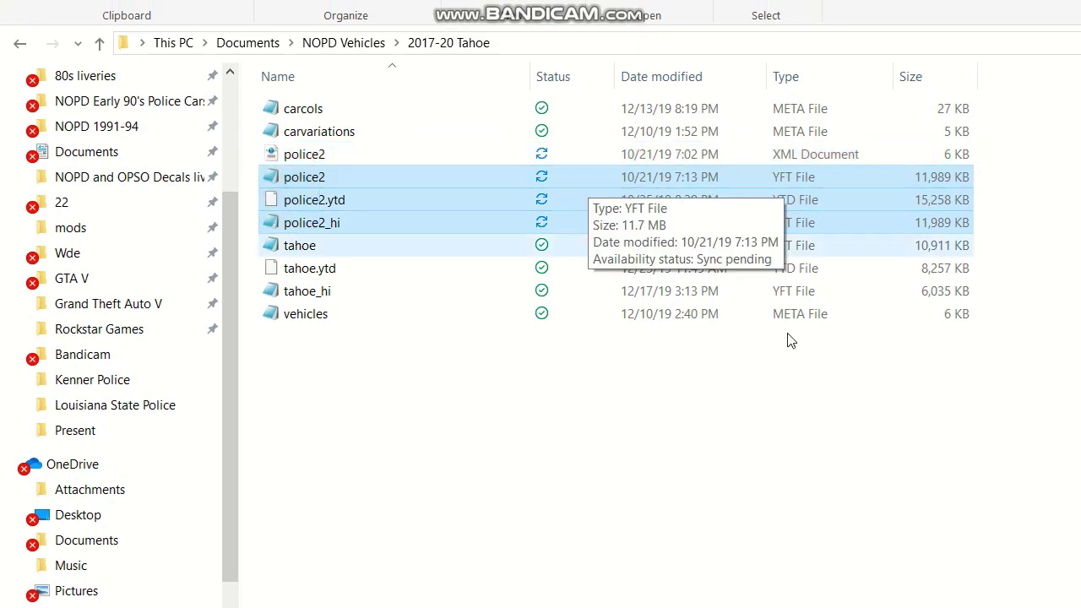
Close OpenIV's old police2 model preview
mouse_move(794, 586)
left_click(772, 491)
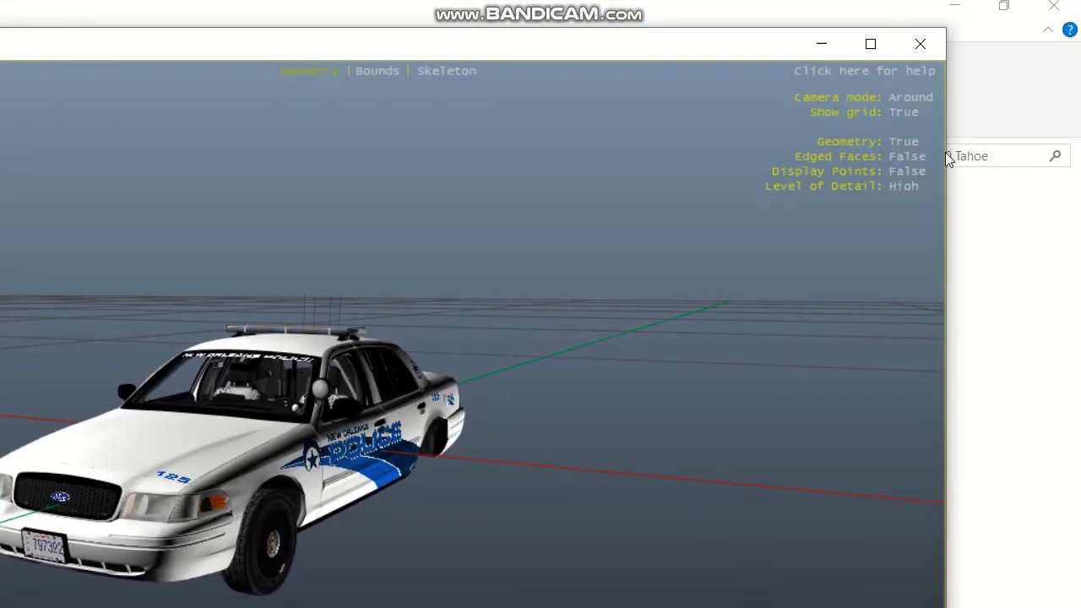
left_click(919, 46)
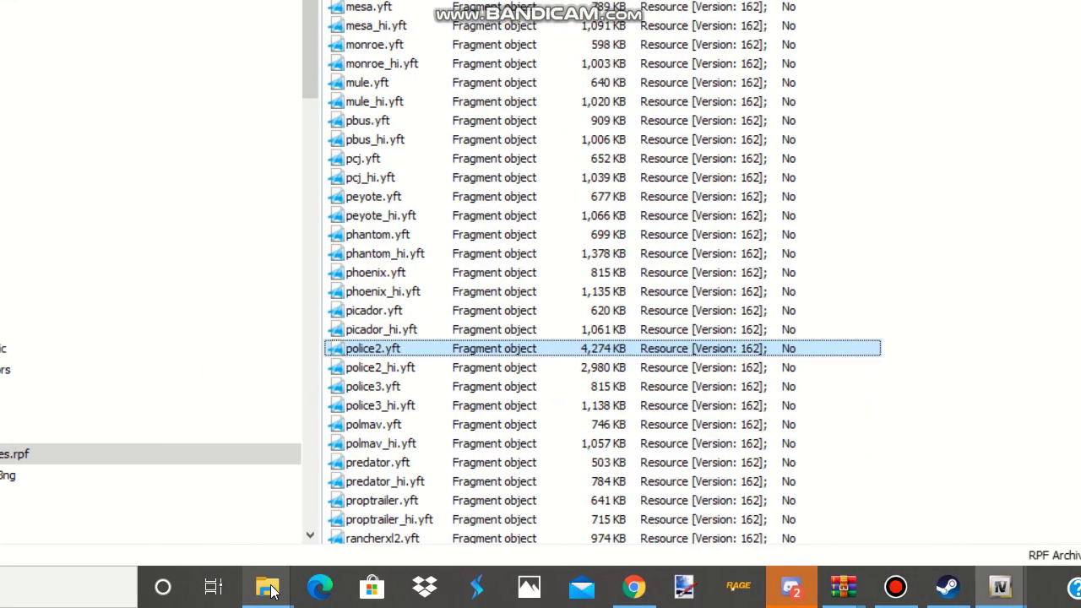
Drag the three renamed Tahoe police2 files into OpenIV and preview police2.yft
mouse_move(268, 589)
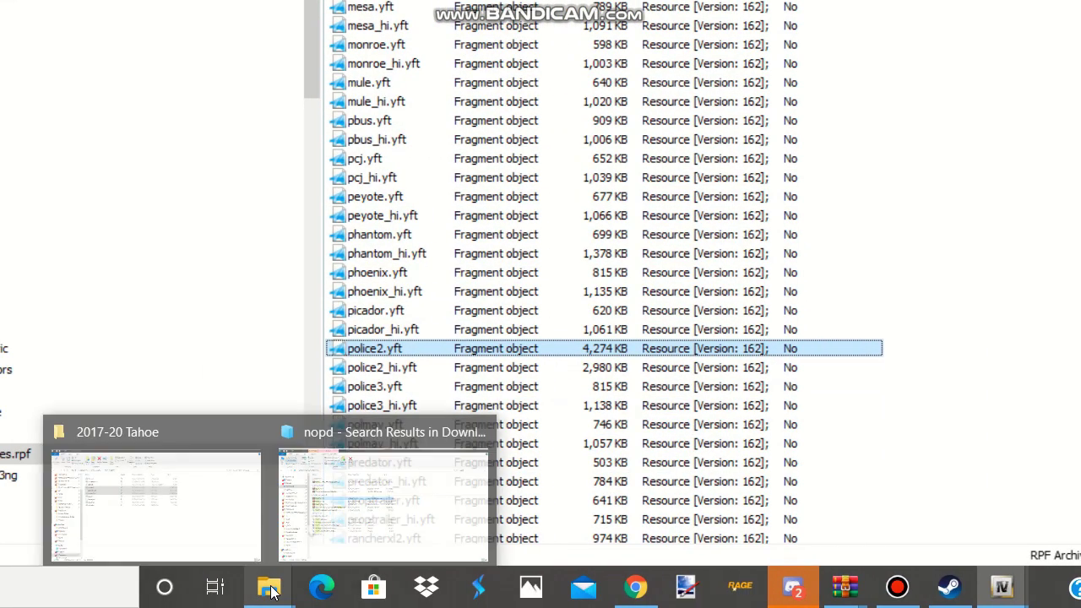
left_click(273, 530)
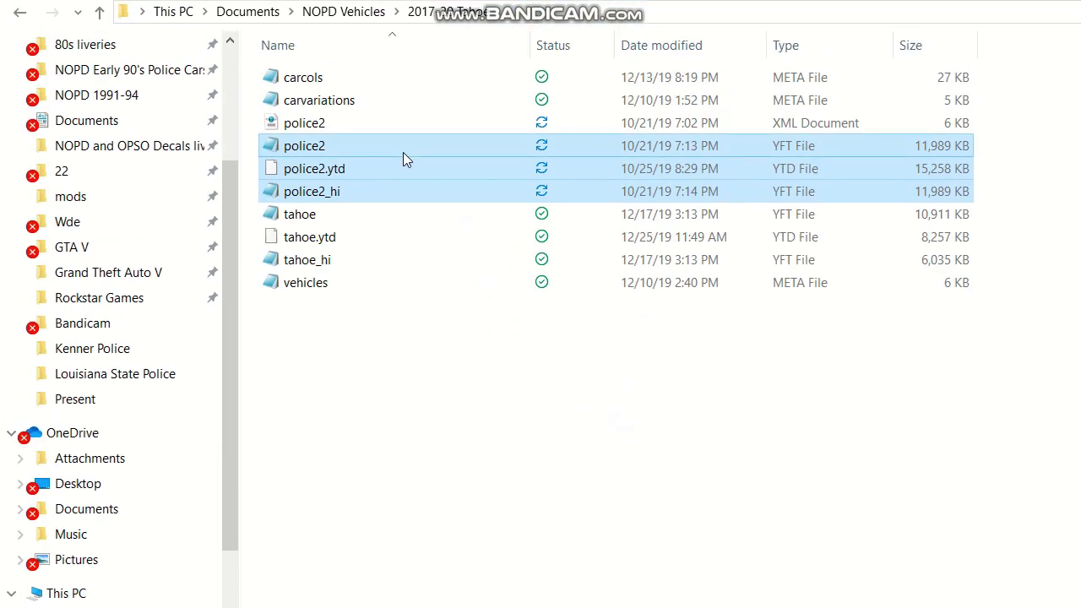
left_click_drag(403, 90, 1072, 498)
left_click_drag(812, 463, 809, 200)
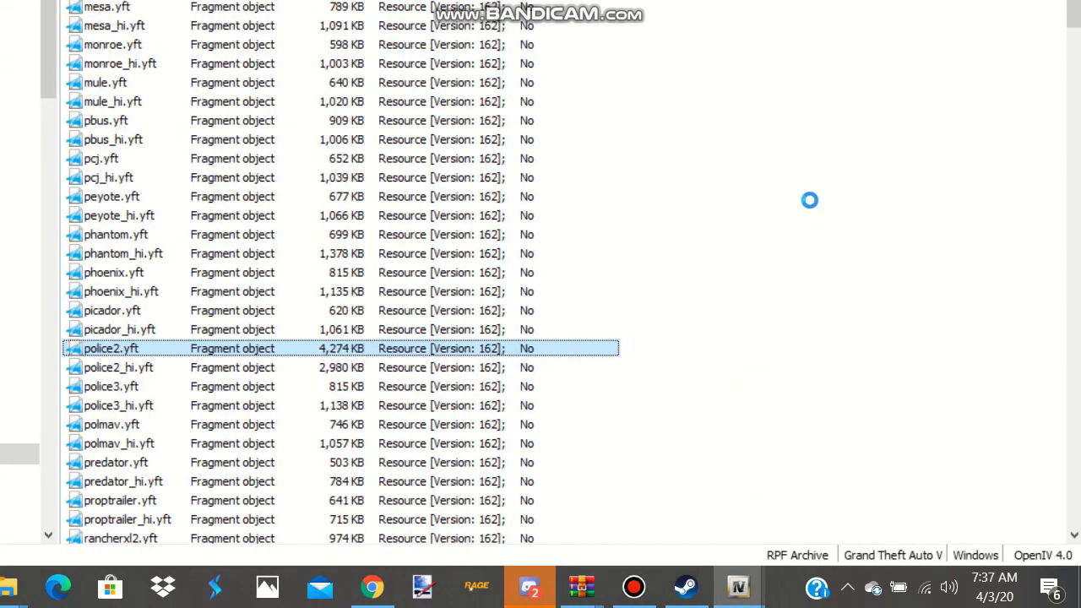
left_click(316, 349)
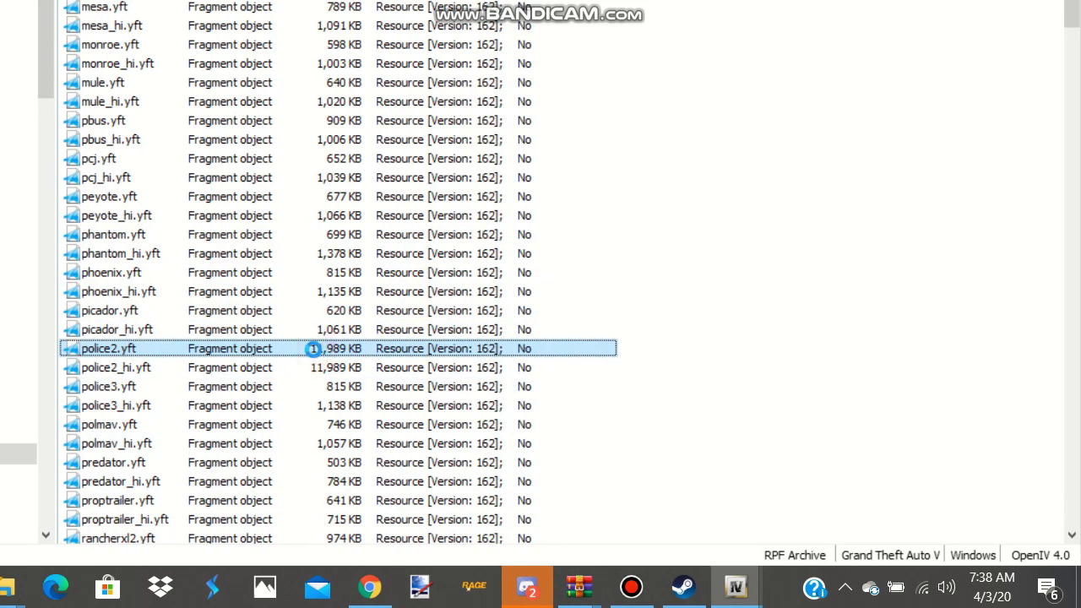
double_click(312, 348)
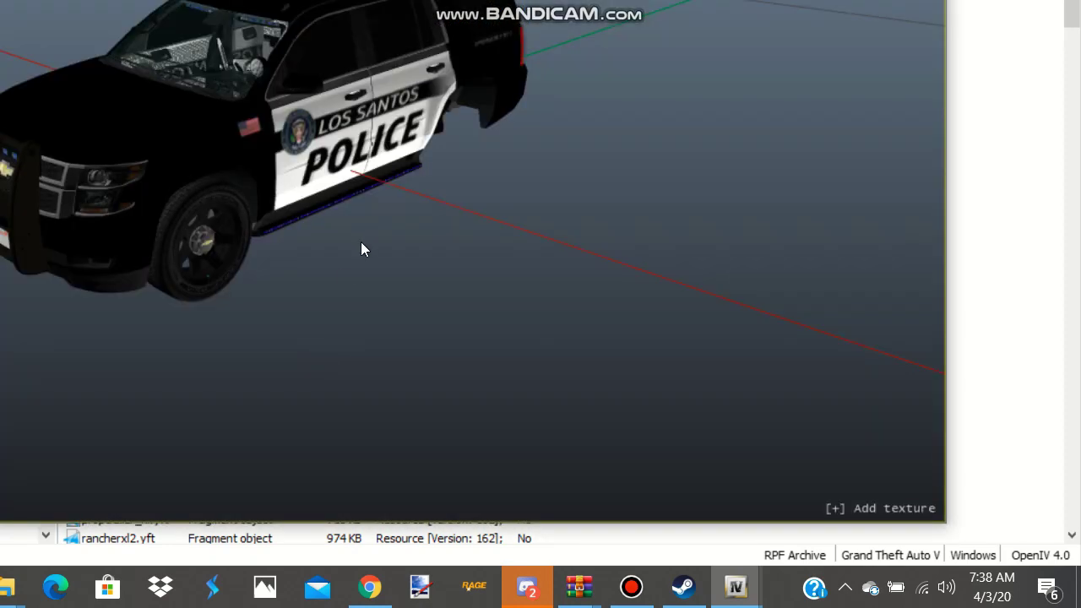